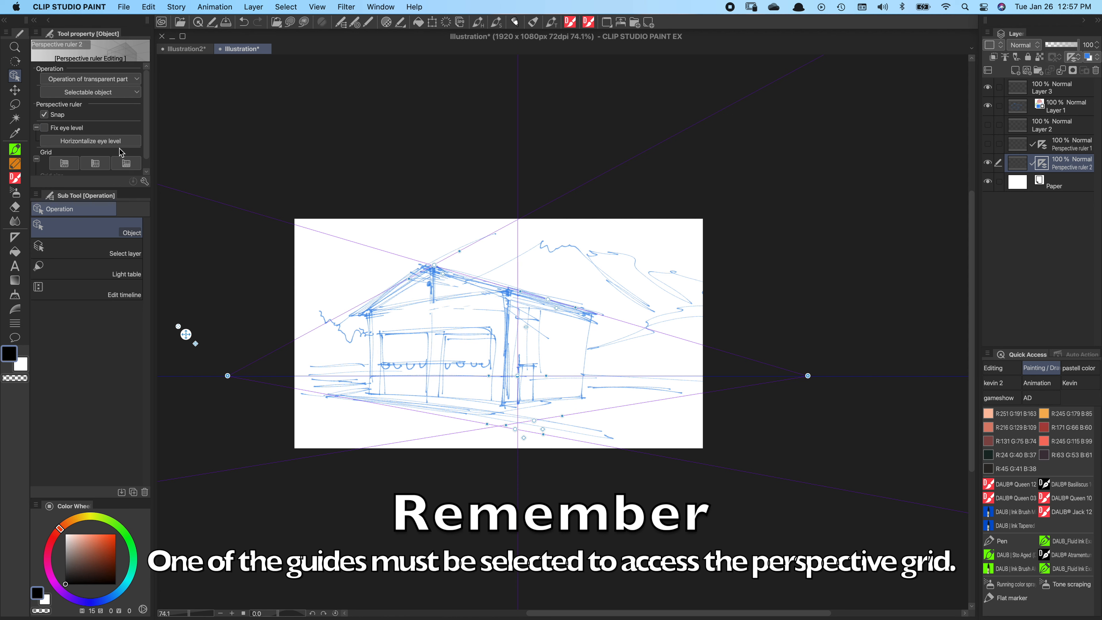
- Turn on all three grid planes for the selected perspective ruler
scroll(147, 143, "down", 1)
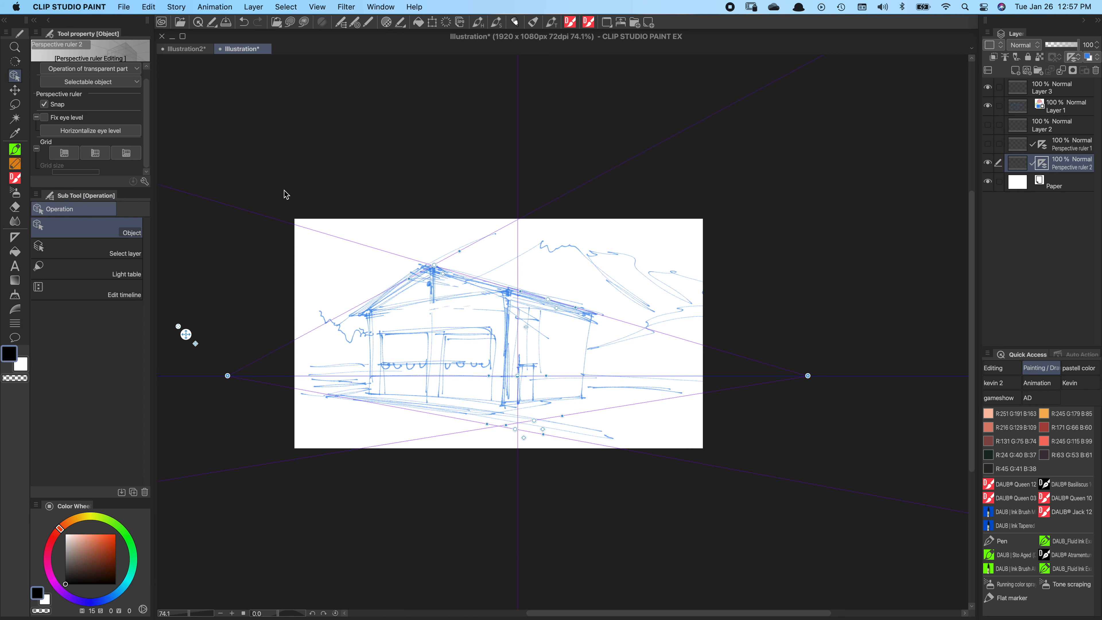
left_click(67, 157)
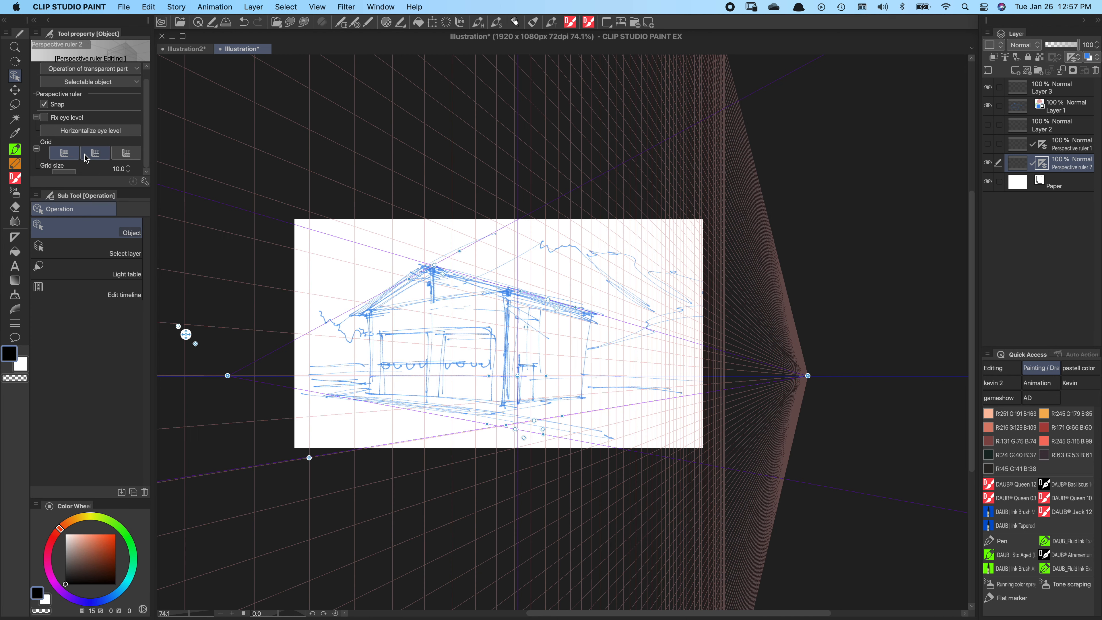
left_click(99, 158)
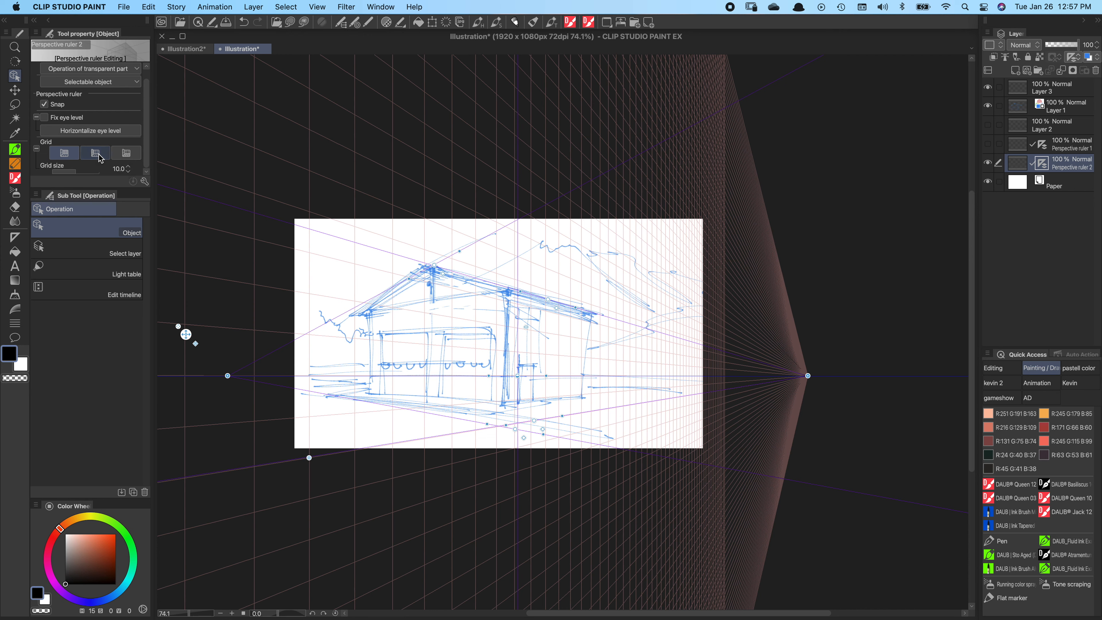
left_click(128, 156)
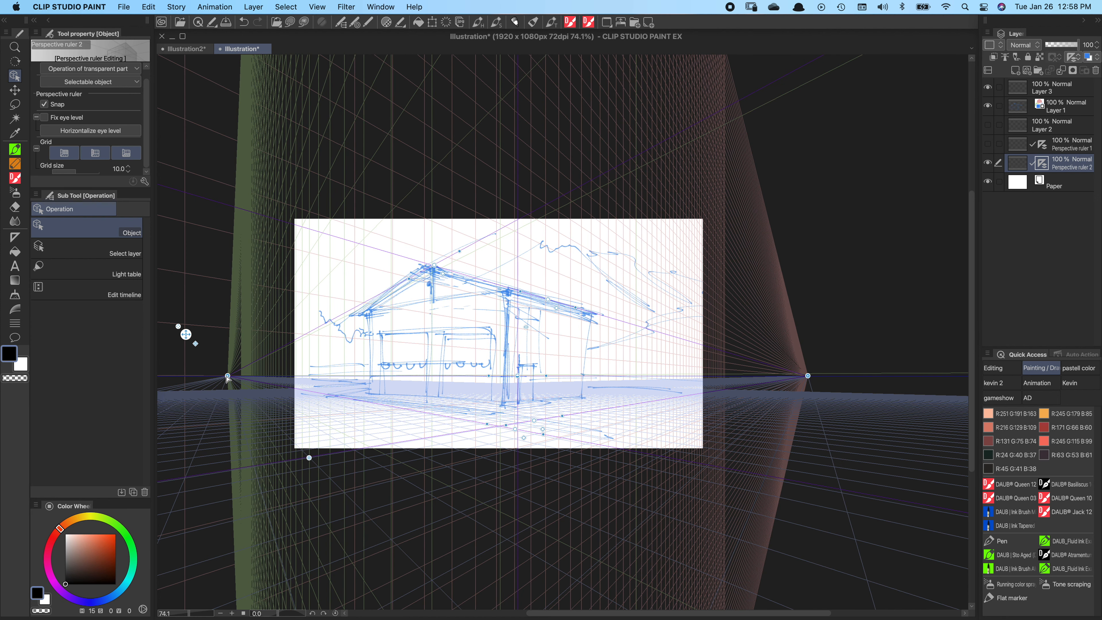
- Reposition both vanishing points of the perspective ruler so the grid better fits the house sketch
left_click_drag(228, 376, 226, 377)
left_click_drag(807, 376, 746, 377)
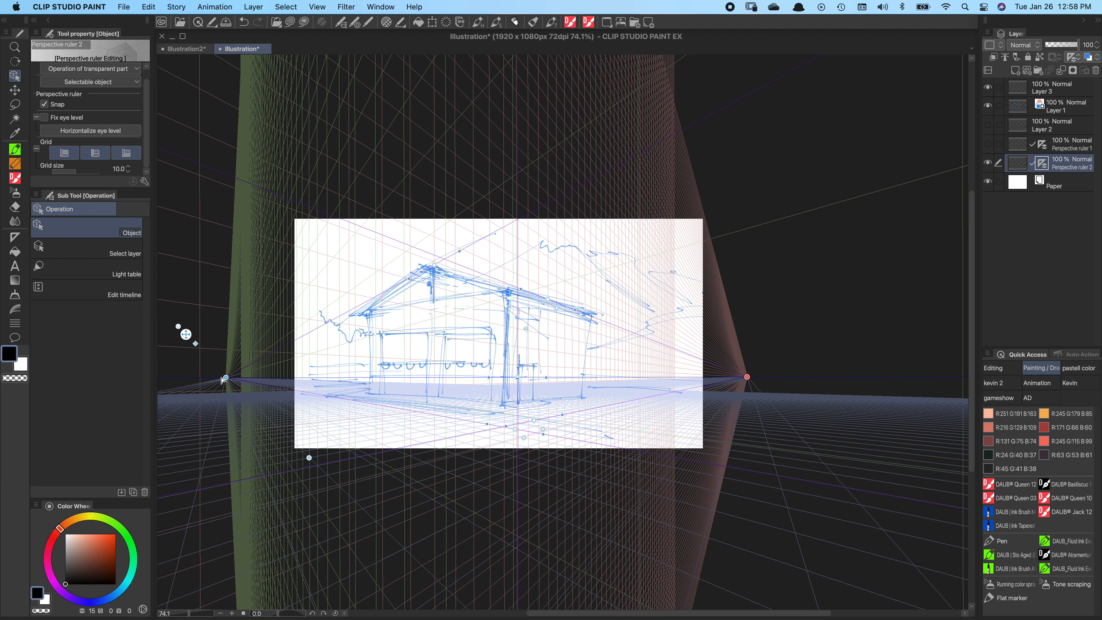
left_click_drag(227, 377, 194, 378)
left_click_drag(746, 377, 798, 382)
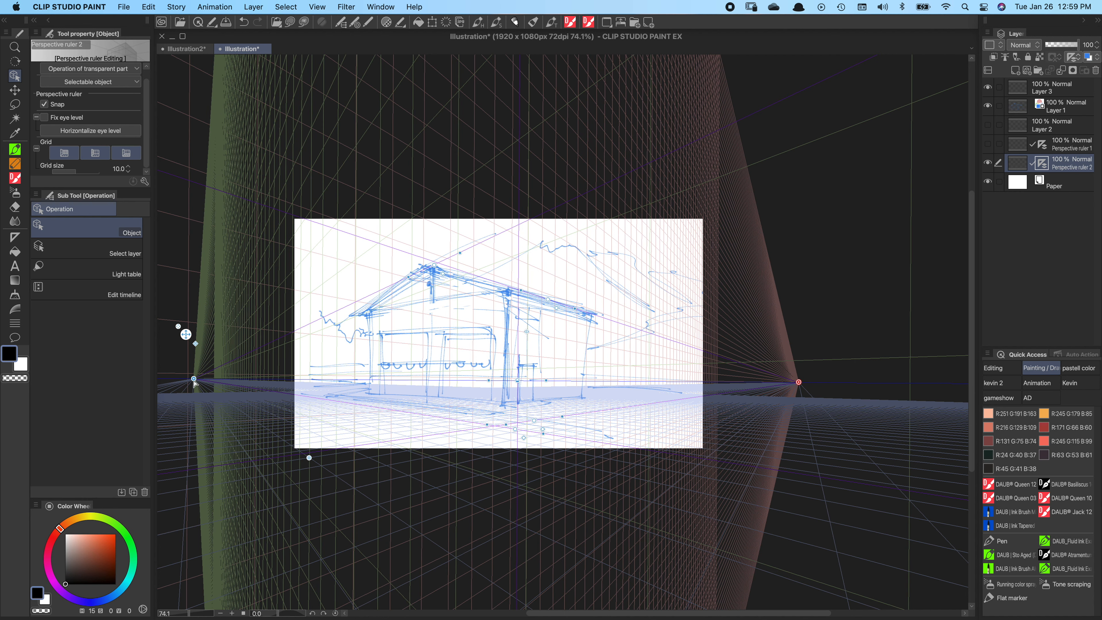
left_click_drag(194, 379, 209, 380)
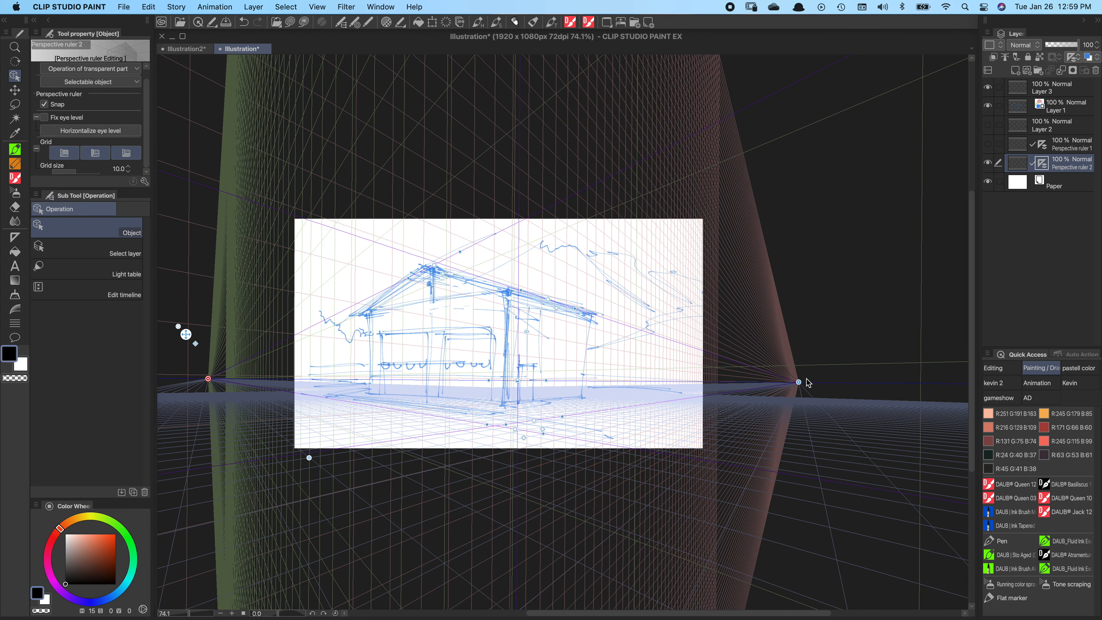
left_click_drag(798, 382, 770, 382)
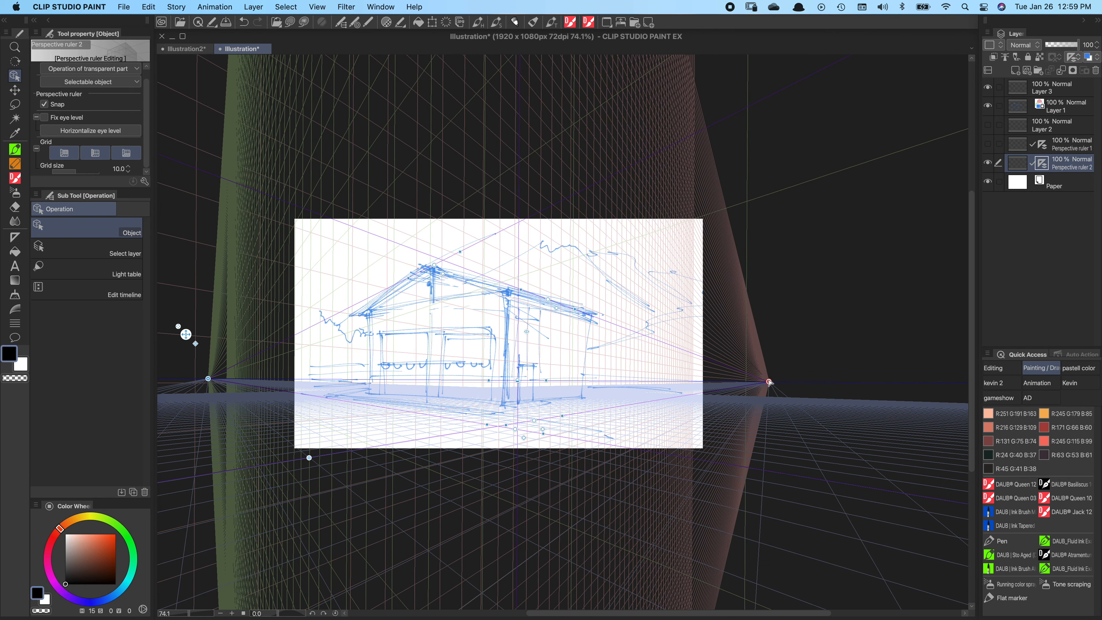
left_click_drag(208, 379, 234, 381)
key("super+z")
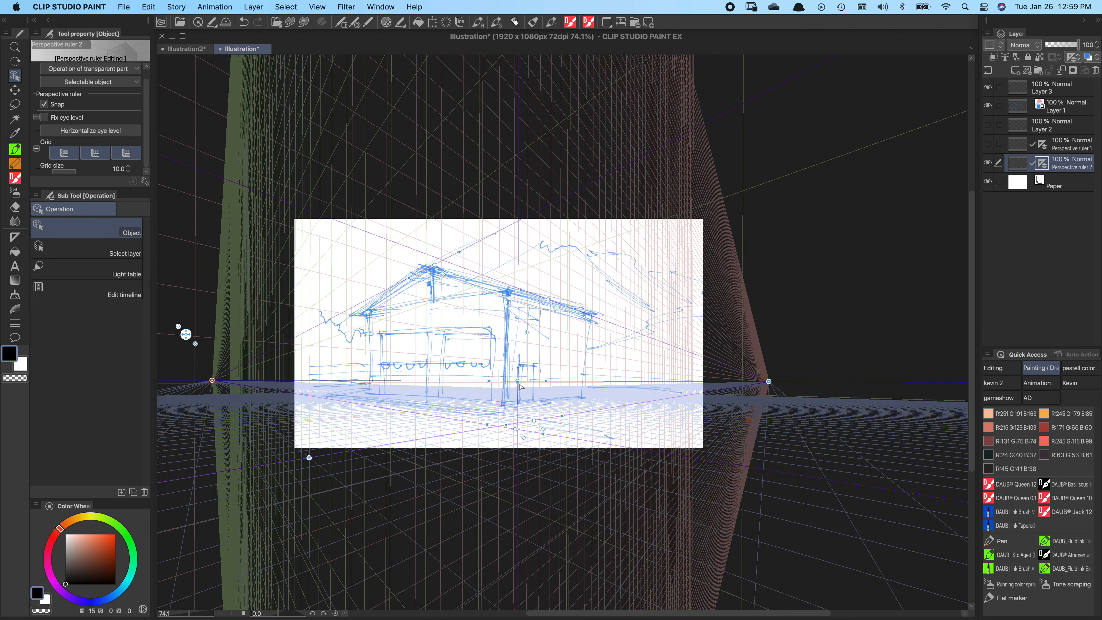
- Lower the perspective ruler's horizon toward the base of the house
left_click_drag(517, 381, 517, 386)
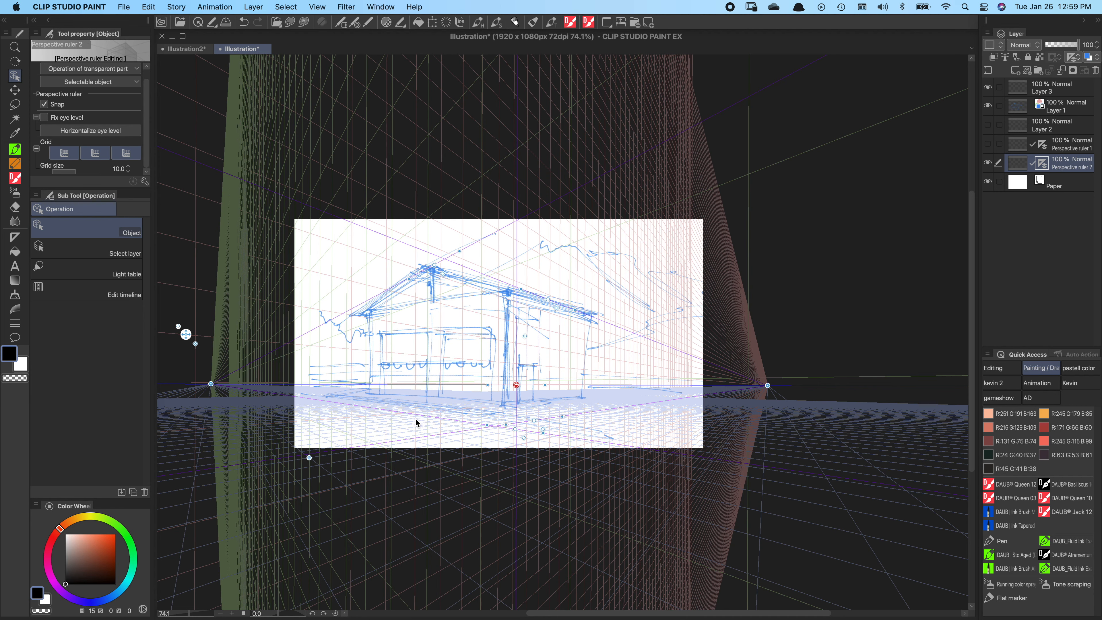
scroll(422, 425, "left", 3)
scroll(421, 425, "up", 1)
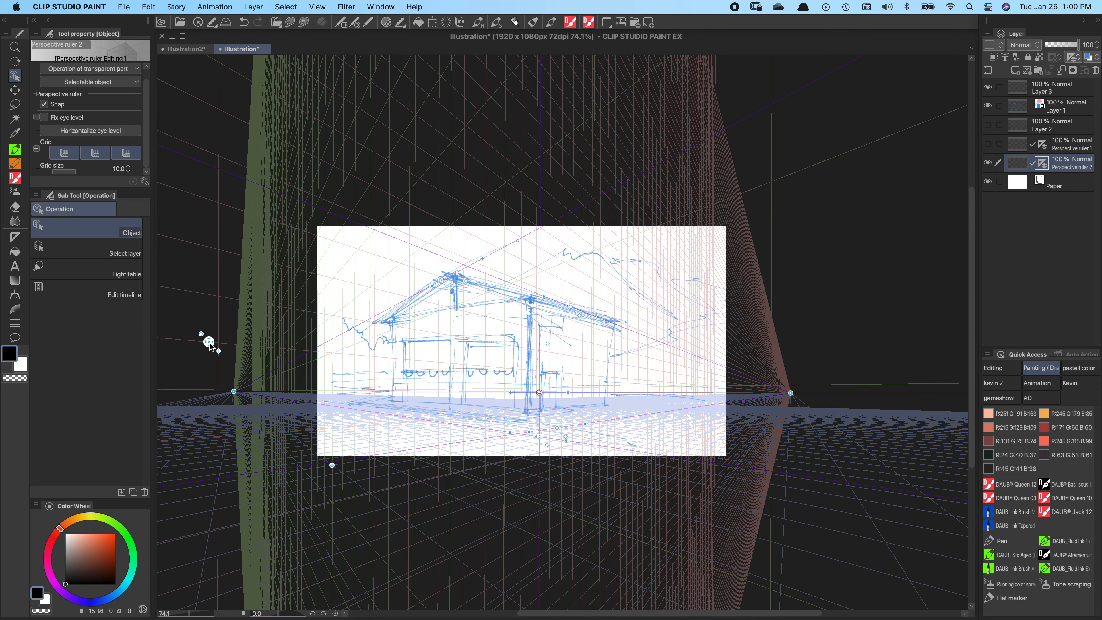
mouse_move(209, 341)
left_mouse_down()
mouse_move(220, 356)
mouse_move(213, 345)
left_mouse_up()
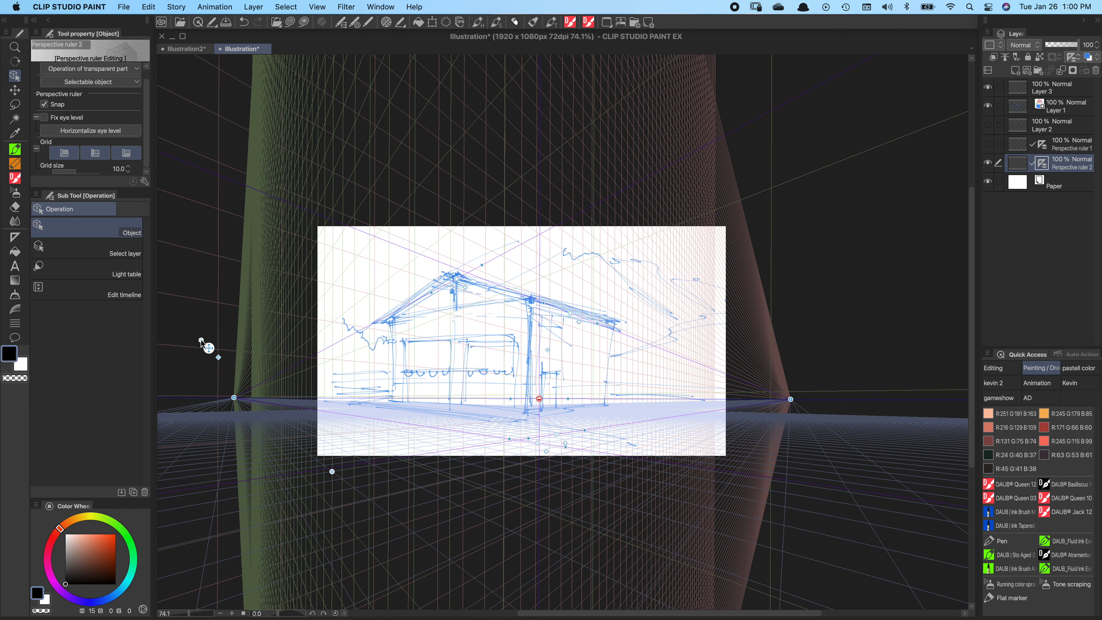
- Move the ruler's main handle and the left-hand guide handles off the drawing, beyond the canvas's left edge
left_click_drag(203, 341, 187, 359)
left_click_drag(457, 279, 349, 280)
left_click_drag(332, 472, 303, 460)
key("super+z")
left_click(252, 398)
mouse_move(332, 471)
left_mouse_down()
mouse_move(316, 462)
mouse_move(325, 458)
left_mouse_up()
key("super+z")
left_click(295, 398)
mouse_move(537, 443)
left_mouse_down()
mouse_move(505, 454)
mouse_move(304, 446)
mouse_move(295, 459)
left_mouse_up()
left_click_drag(347, 279, 316, 293)
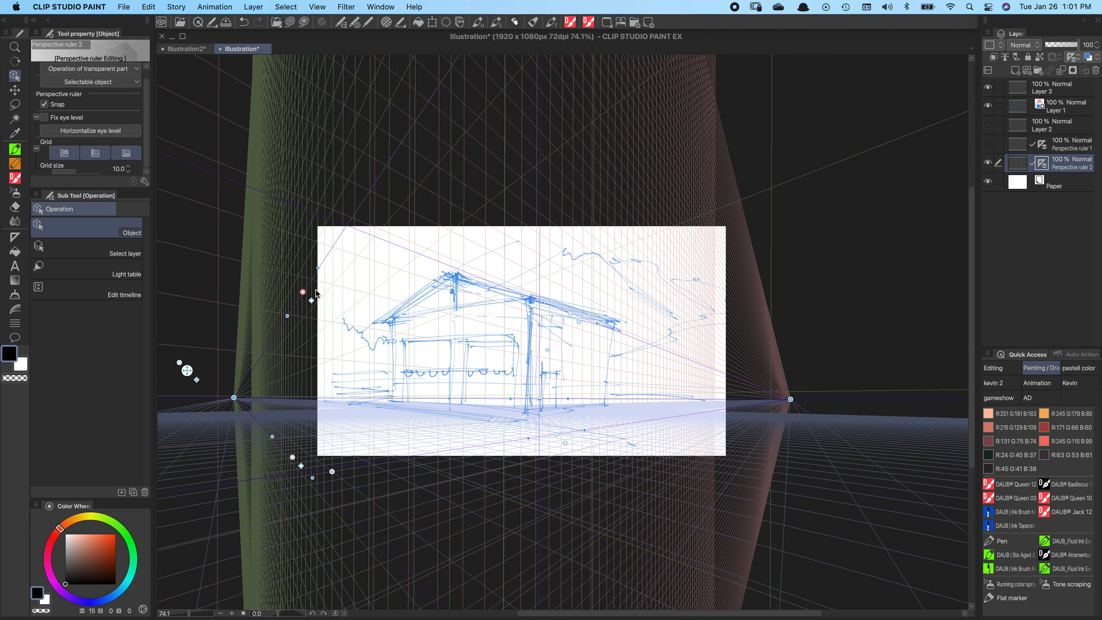
- Move the right vanishing point's upper and lower guide handles out to the canvas's right edge
left_click_drag(571, 316, 713, 338)
left_click_drag(557, 434, 623, 458)
left_click_drag(684, 458, 716, 440)
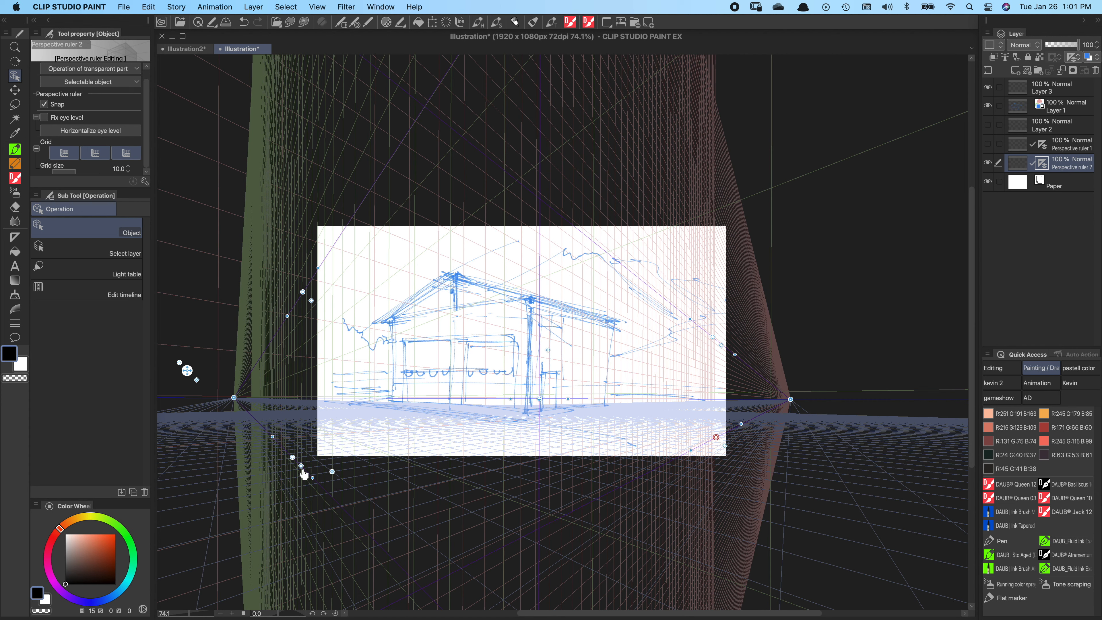
- Shift the perspective grid sideways so its central vertical lines up with the house's front corner post
left_click(540, 399)
left_click_drag(539, 399, 529, 399)
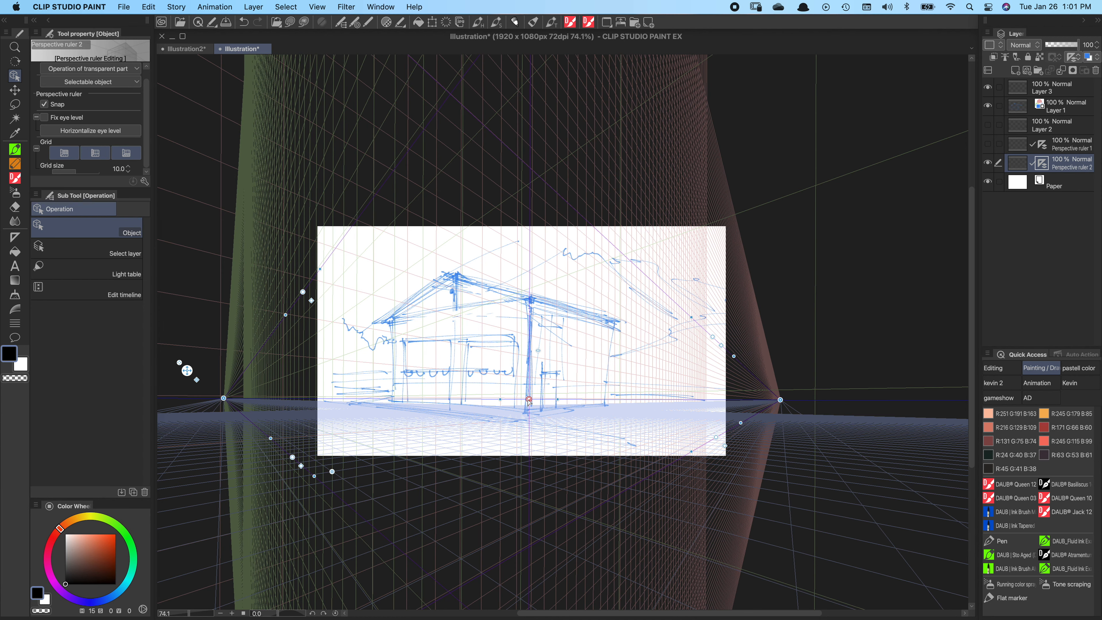
left_click_drag(529, 400, 531, 400)
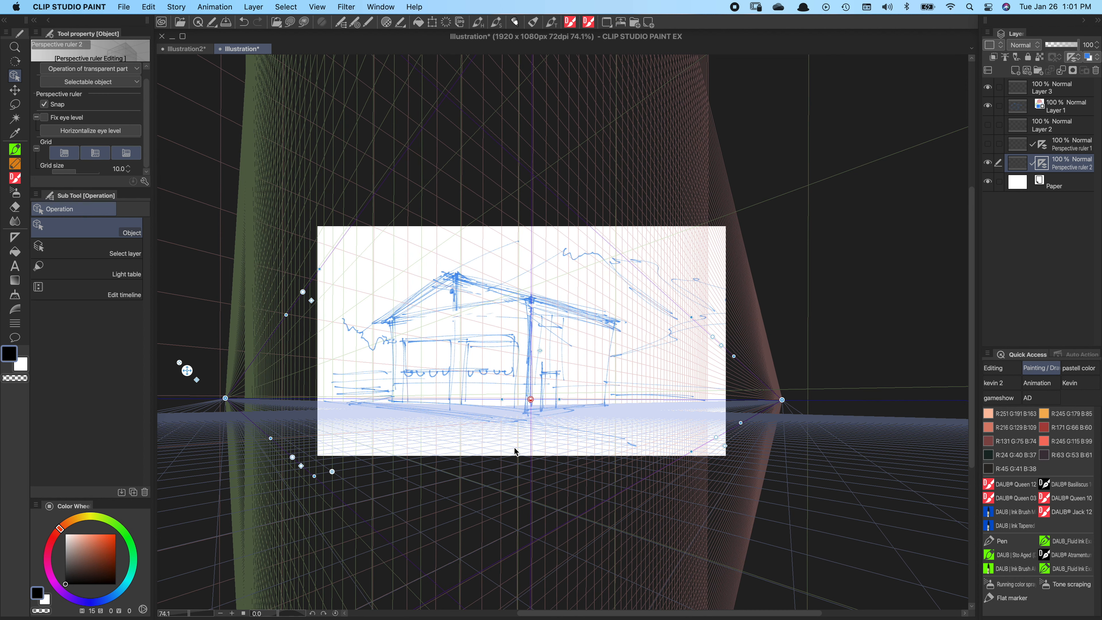
- Add a new raster layer above Perspective ruler 2 and choose the DAUB Sto Aged (DRY LEAKY) pen
key("space")
left_click_drag(488, 444, 449, 442)
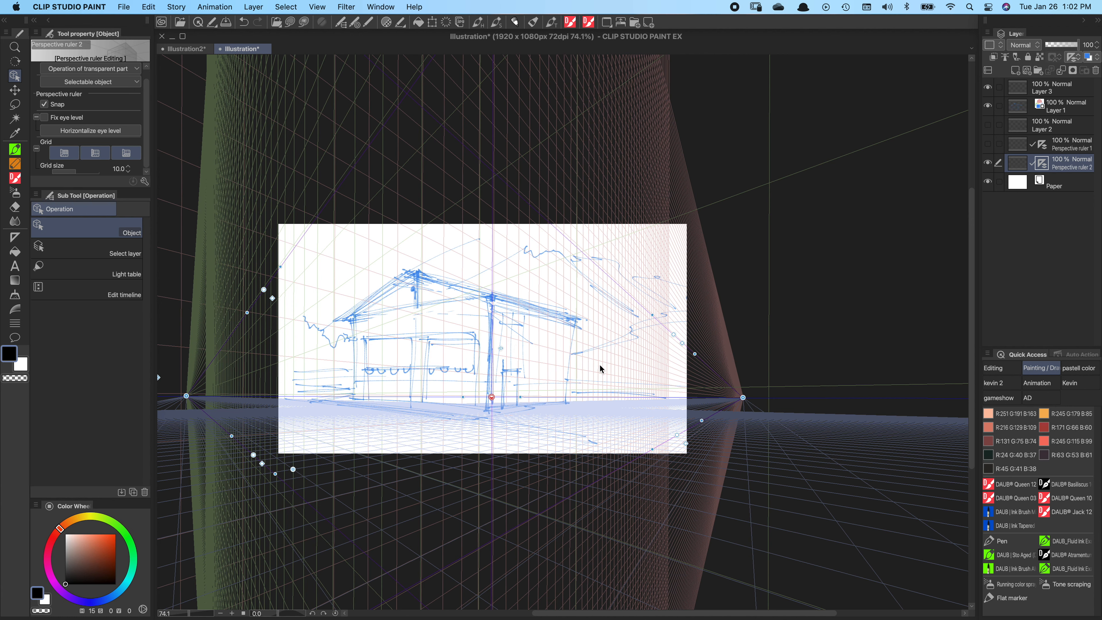
key("space")
left_click(462, 363)
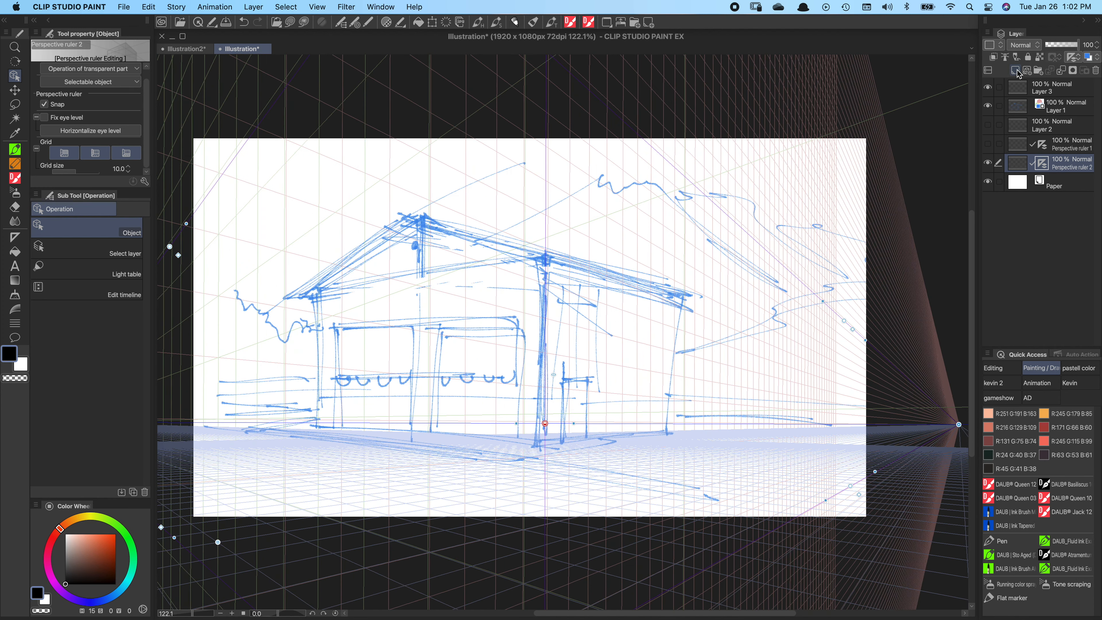
left_click(1015, 70)
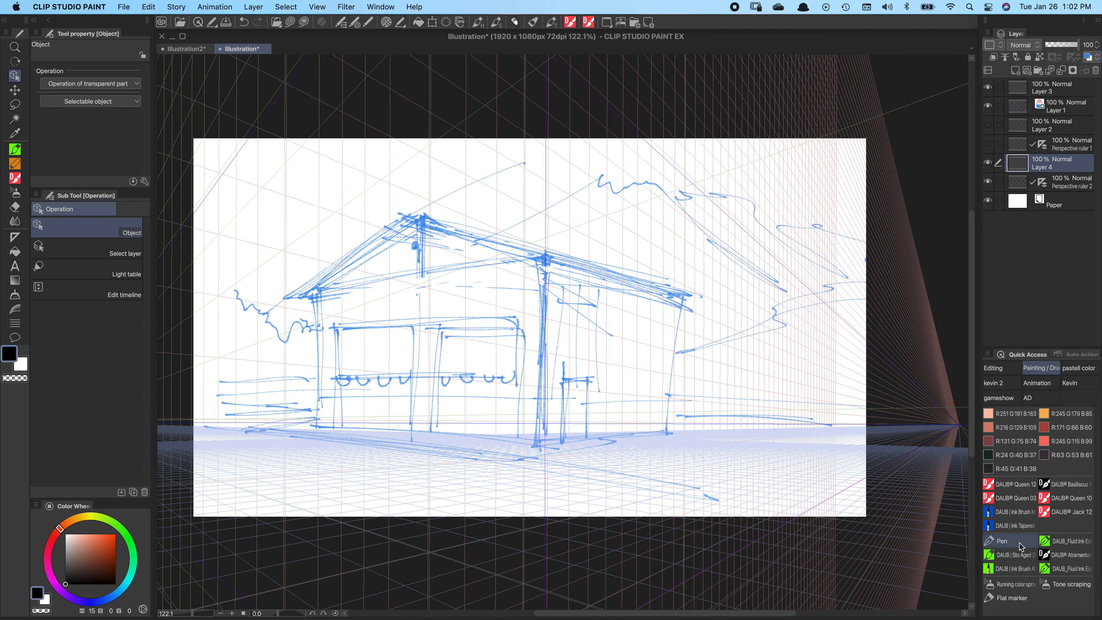
left_click(1018, 556)
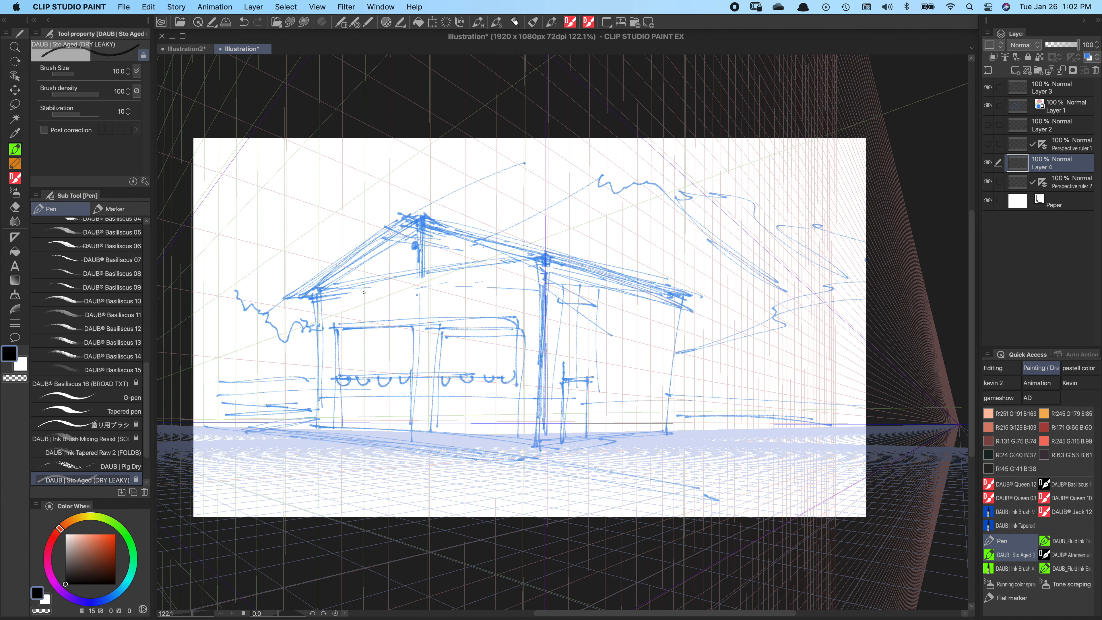
scroll(476, 304, "up", 1)
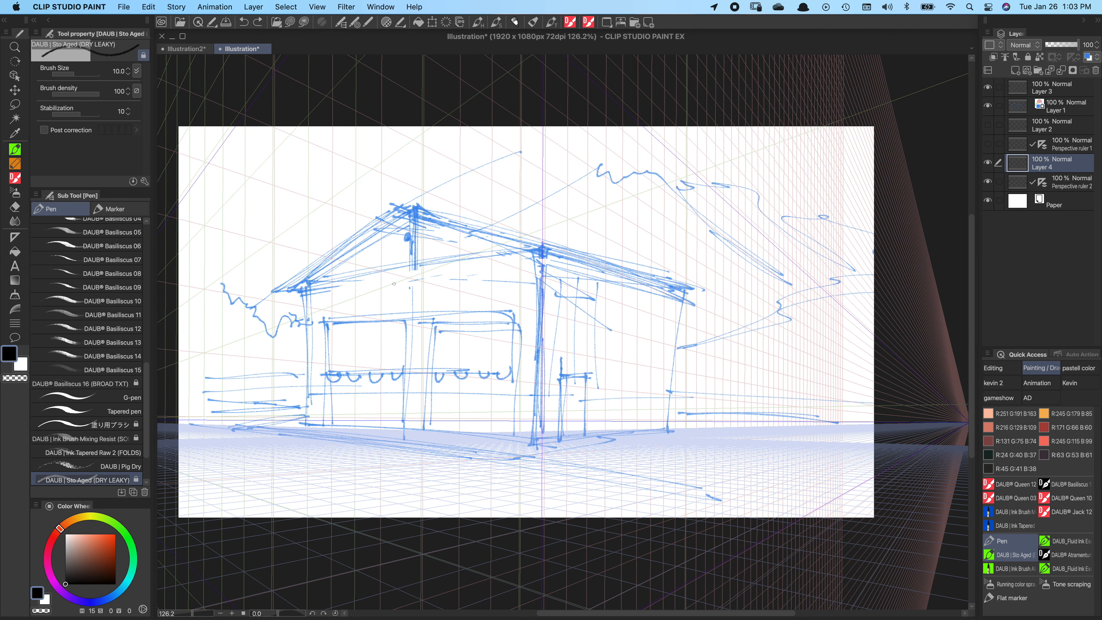
- Reselect Perspective ruler 2 as an object and raise the left vanishing point slightly using its upper guide handle
key("o")
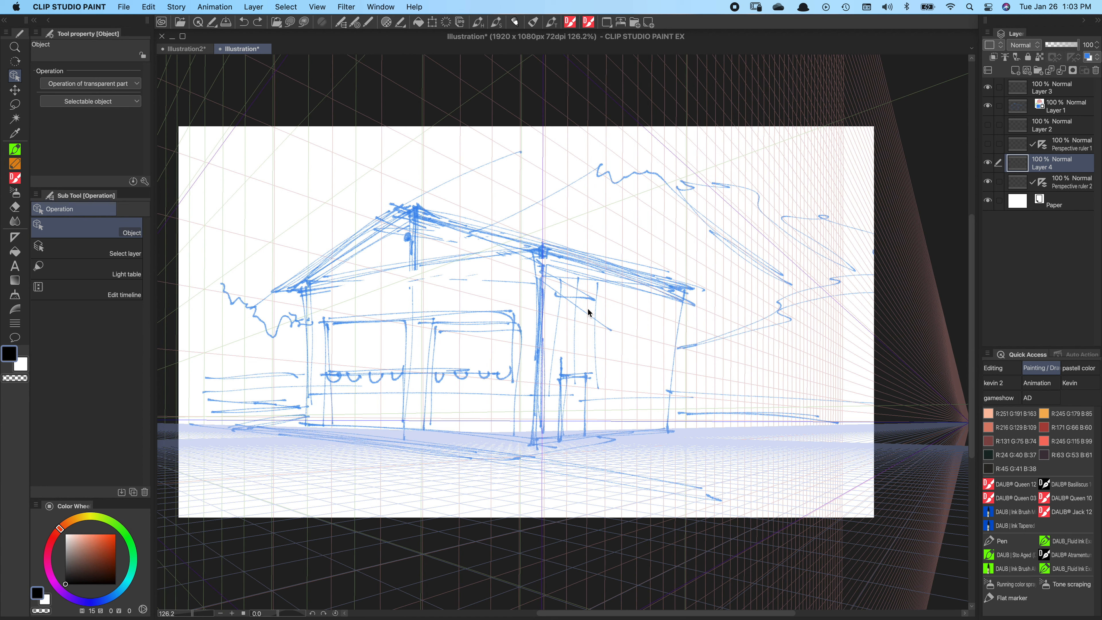
left_click(539, 317)
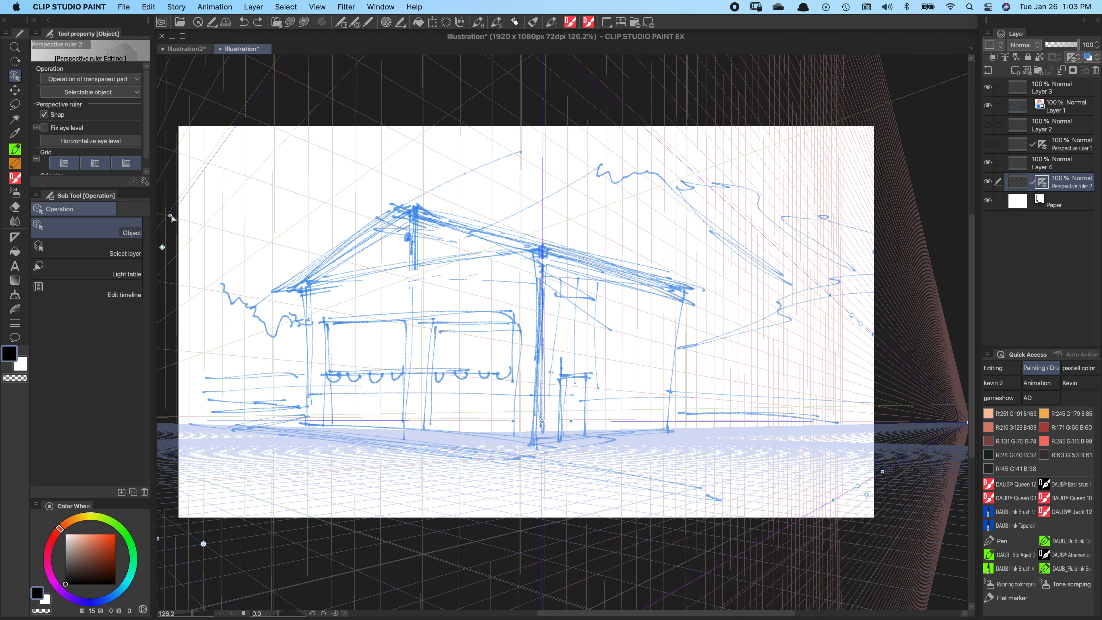
left_click_drag(170, 217, 263, 229)
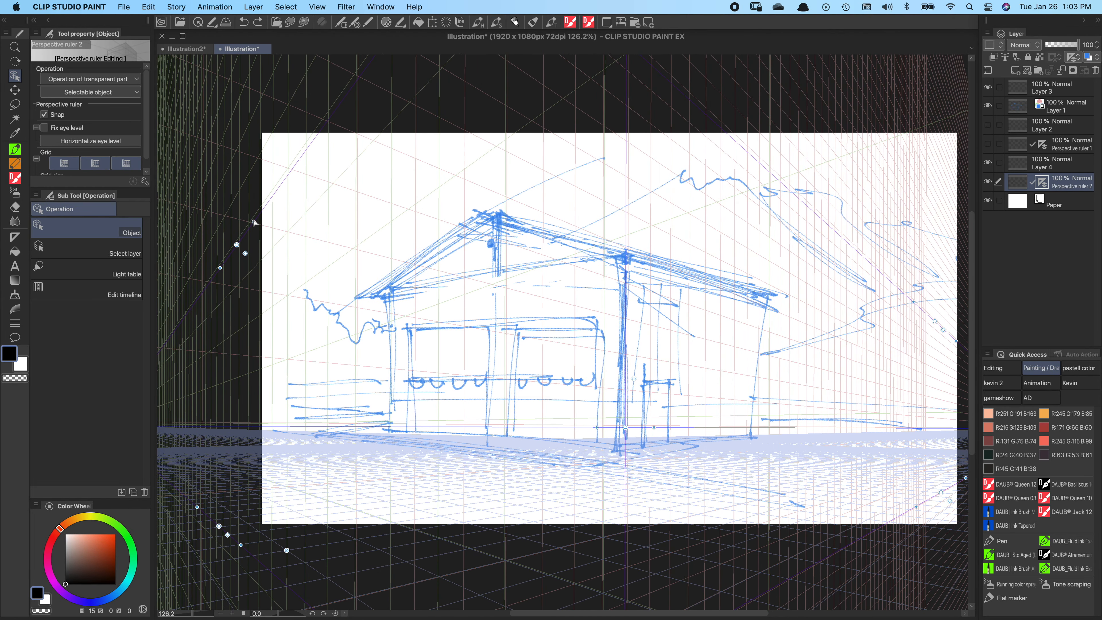
left_click_drag(255, 223, 257, 222)
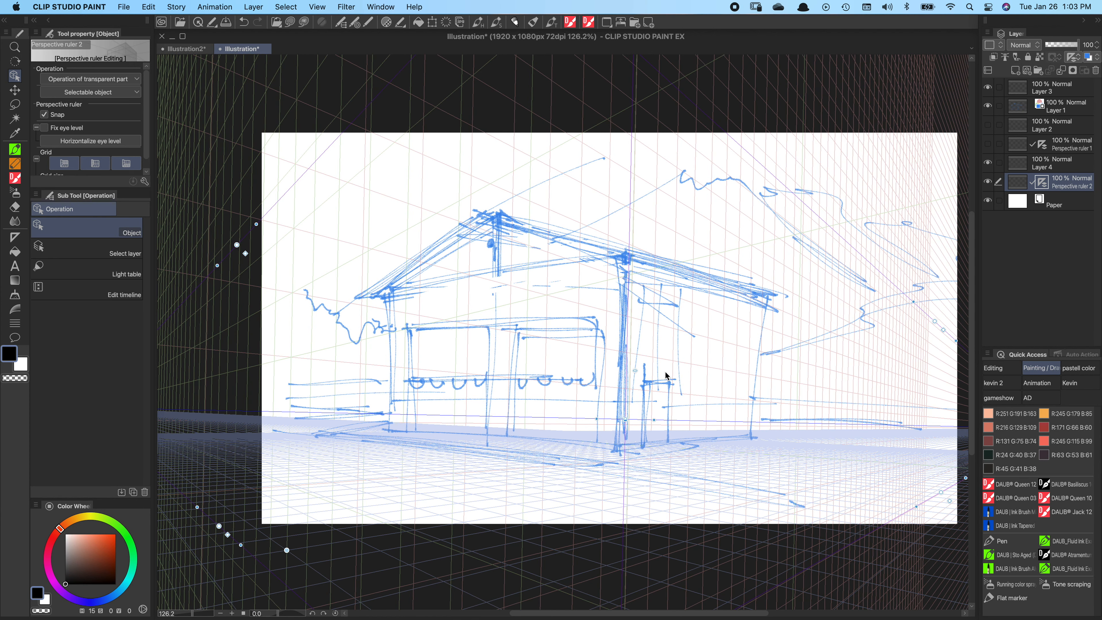
scroll(666, 376, "right", 3)
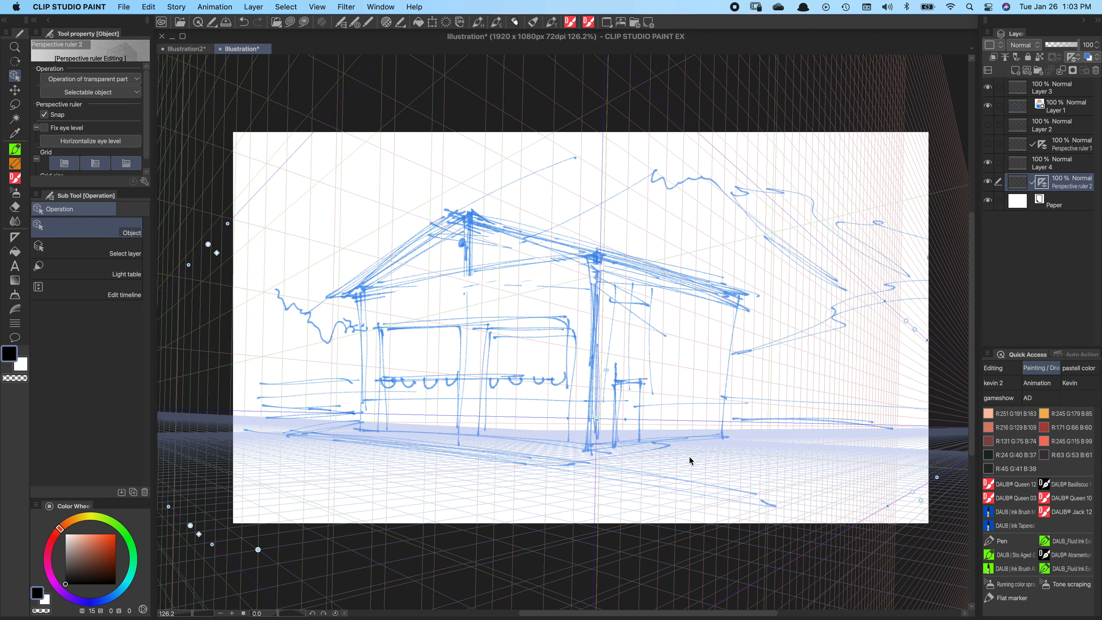
- Adjust the right vanishing point by nudging the lower guide handle near the canvas's bottom-right corner
left_click(567, 326)
left_click_drag(567, 326, 550, 351)
left_click_drag(773, 404, 728, 406)
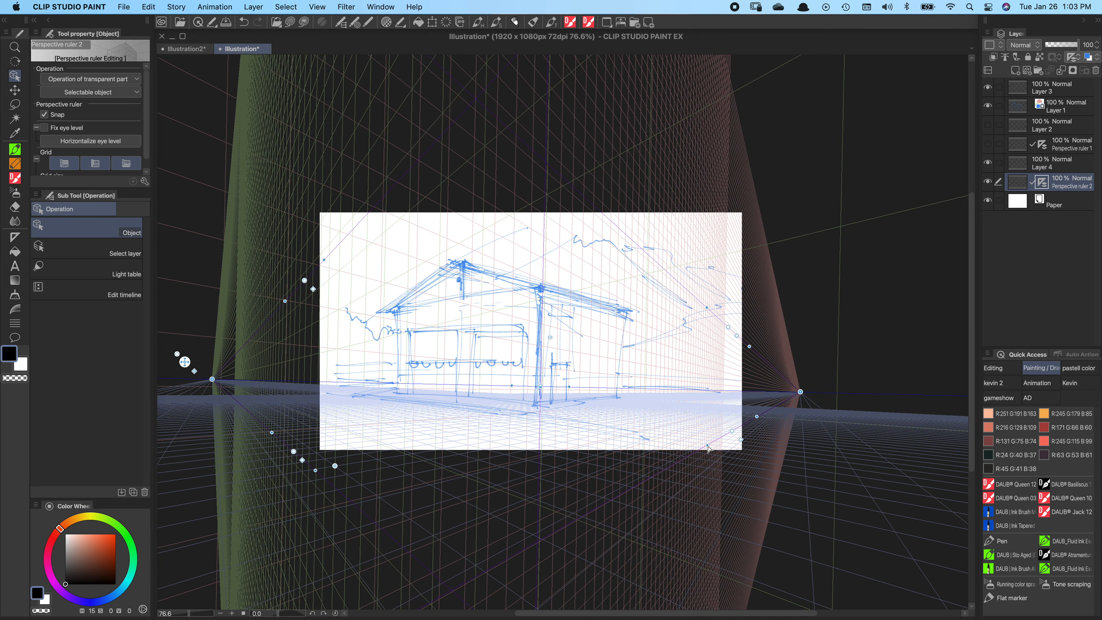
left_click_drag(707, 446, 722, 440)
key("super+z")
left_click(726, 436)
left_click_drag(707, 447, 705, 441)
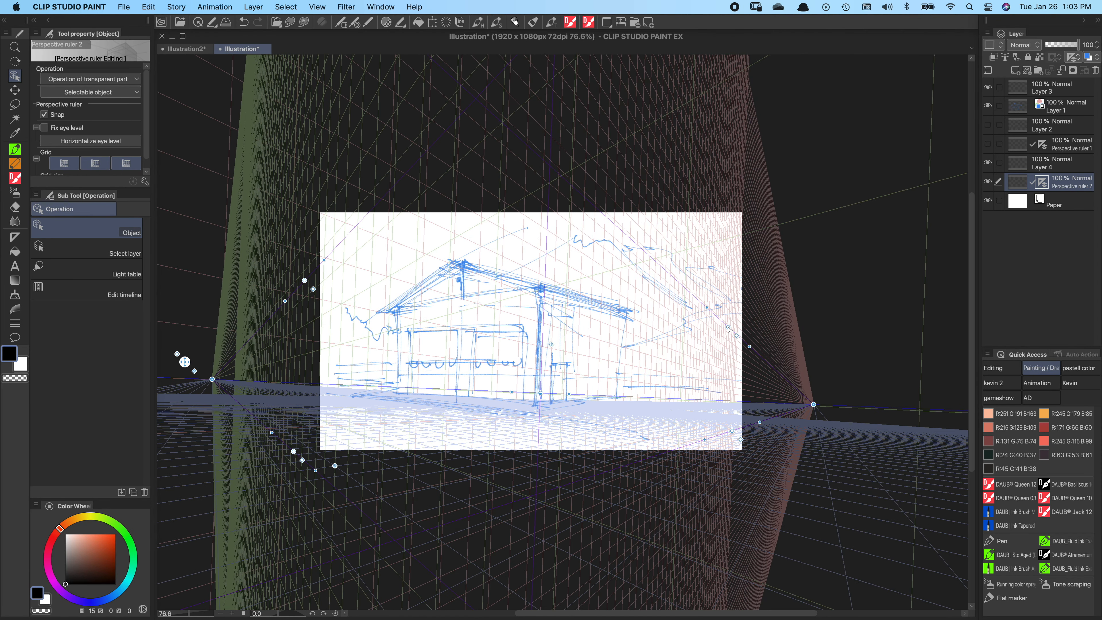
- Move the right vanishing point farther out with its upper guide and level the horizon across the house's base
left_click_drag(728, 329, 703, 311)
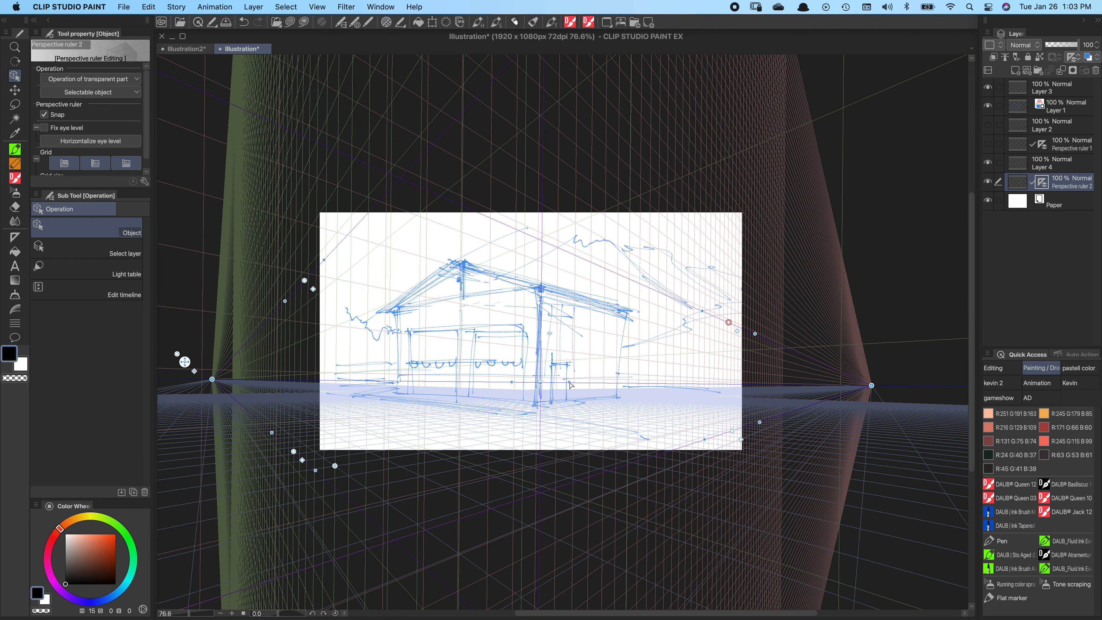
left_click_drag(571, 385, 570, 385)
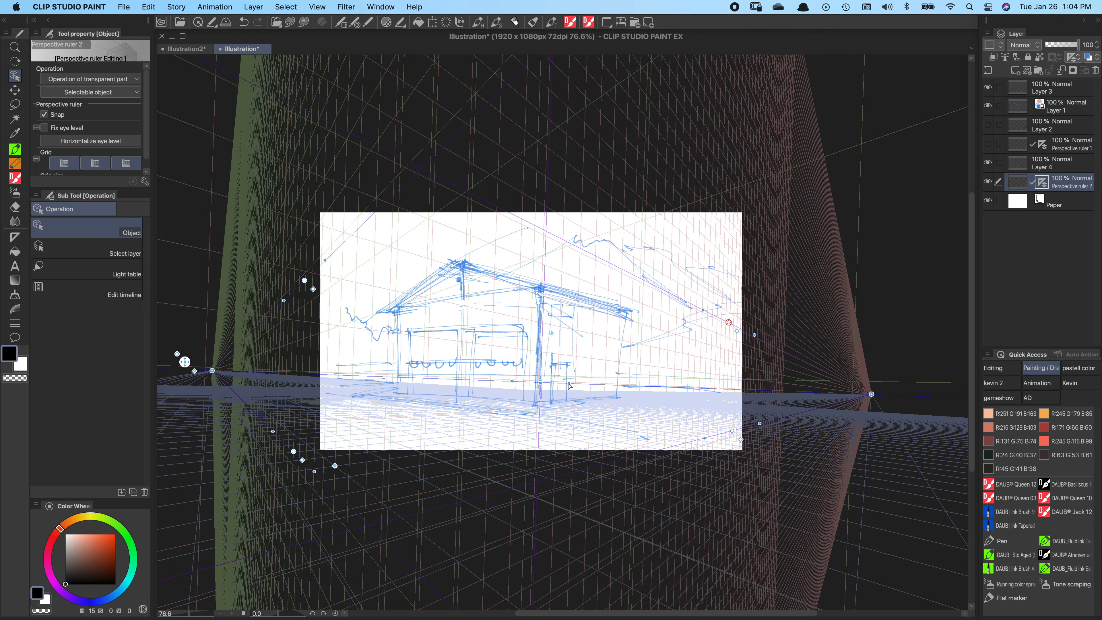
mouse_move(570, 385)
left_mouse_down()
mouse_move(564, 398)
mouse_move(569, 389)
left_mouse_up()
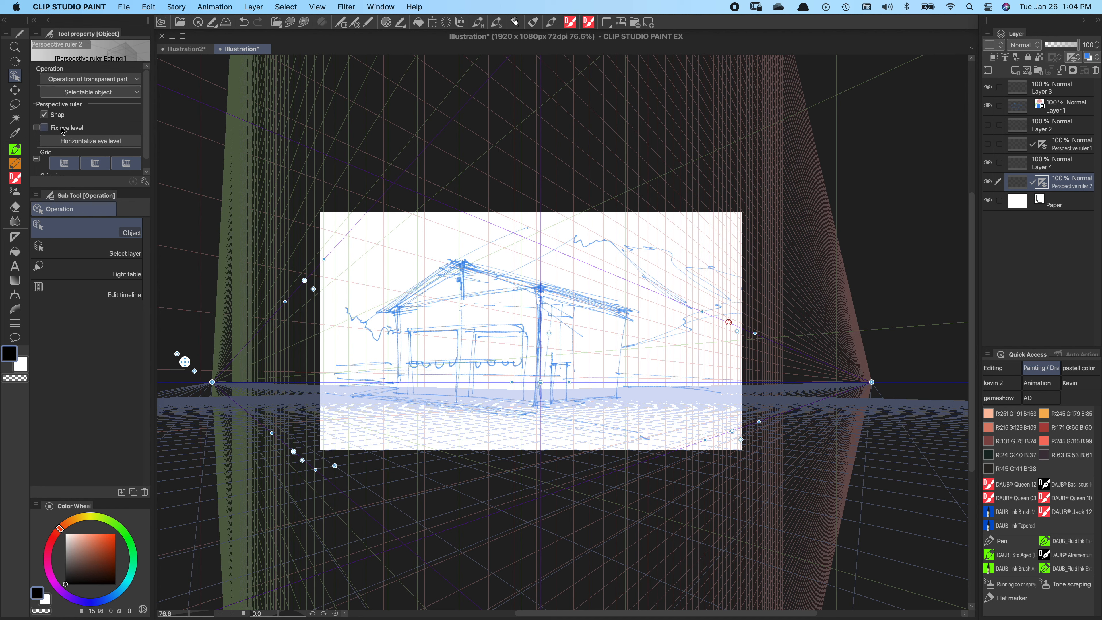
- Raise the left vanishing point slightly and enable Fix eye level for the perspective ruler
left_click(46, 128)
left_click(70, 129)
left_click(212, 382)
left_click_drag(212, 382, 210, 373)
left_click(45, 128)
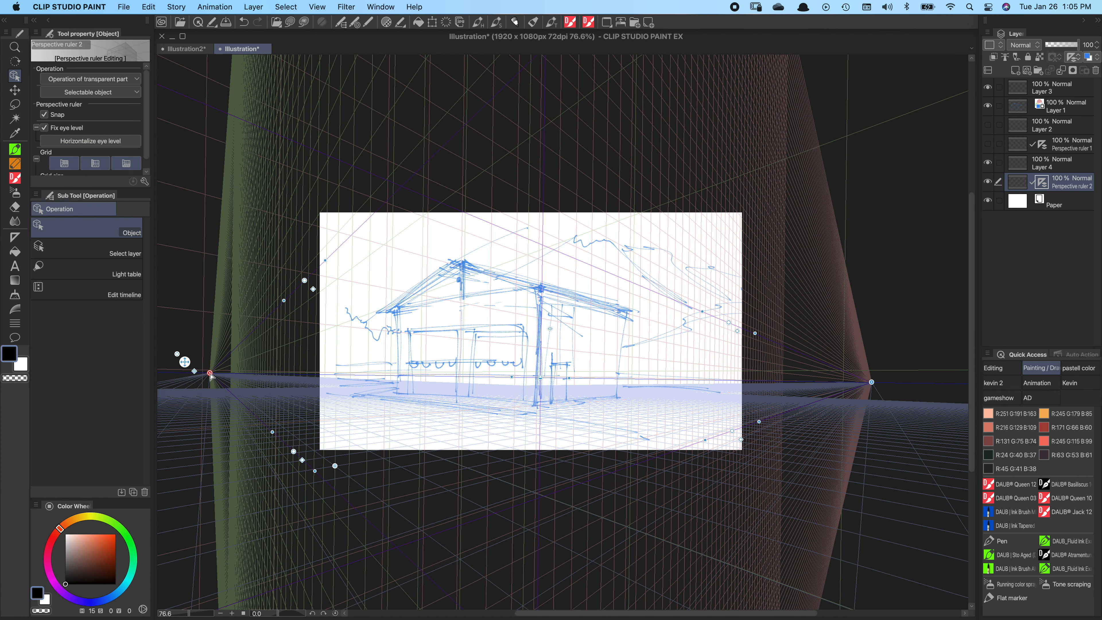
- Slide the right vanishing point outward along the fixed eye level and switch back to the DAUB Sto Aged pen
mouse_move(210, 373)
left_mouse_down()
mouse_move(219, 373)
mouse_move(211, 365)
left_mouse_up()
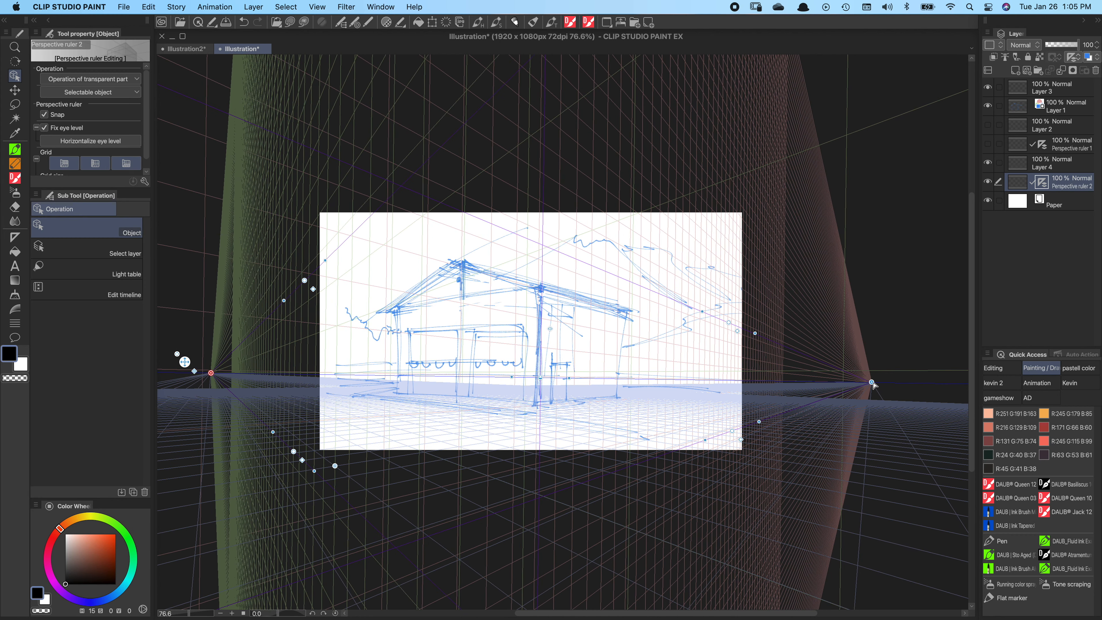
left_click_drag(872, 382, 883, 383)
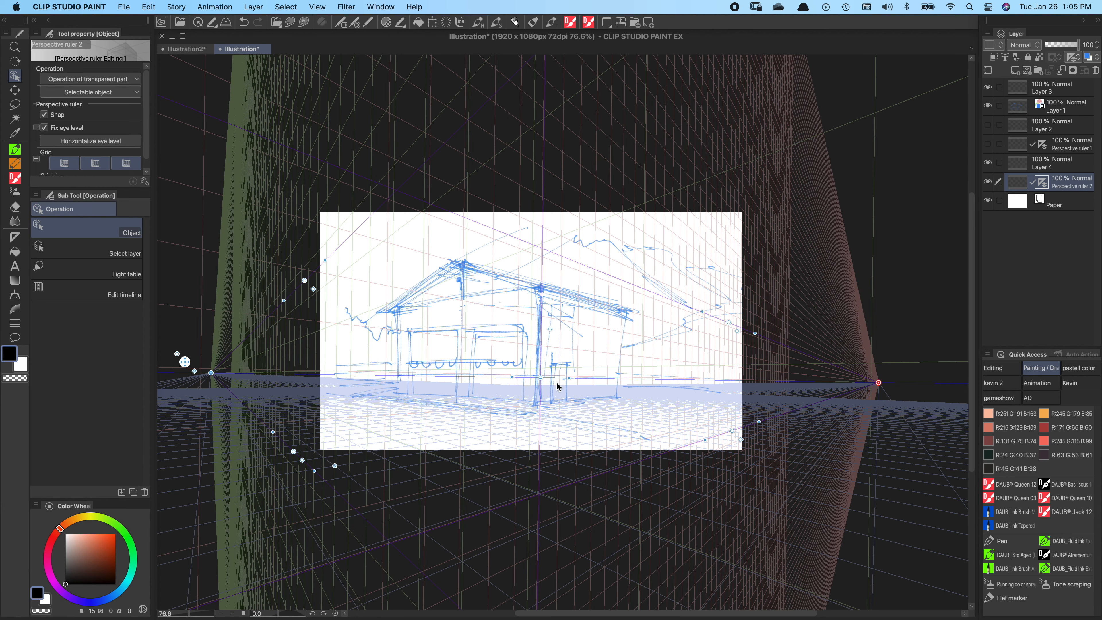
left_click_drag(540, 378, 543, 380)
key("super+z")
key("p")
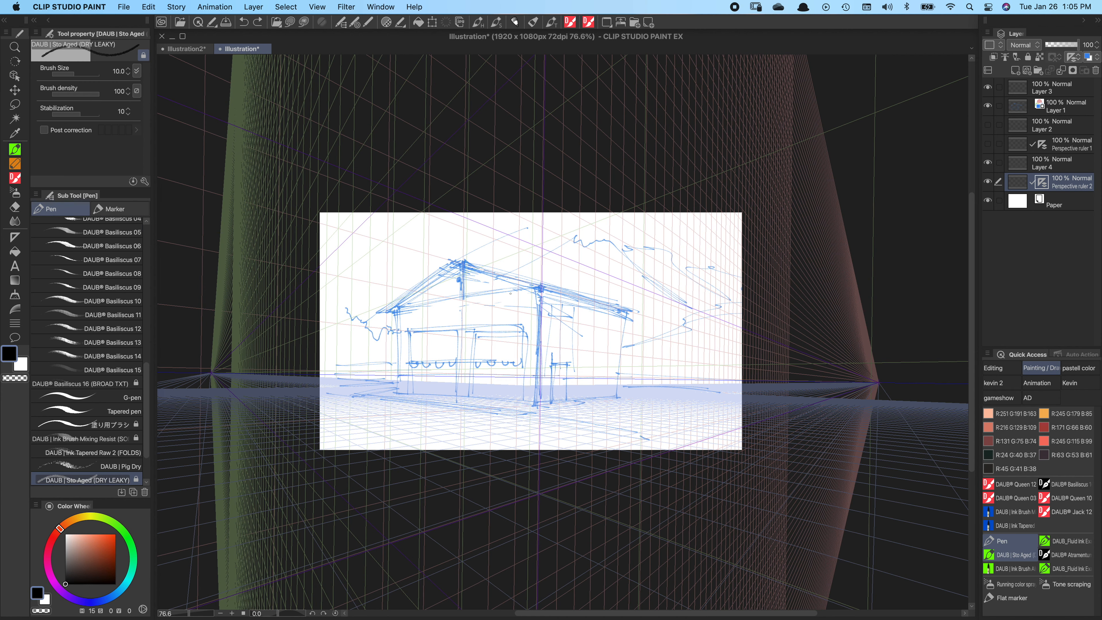
- Nudge the left vanishing point's guide handle near the house's left eave and make Layer 4 the active drawing layer
key("o")
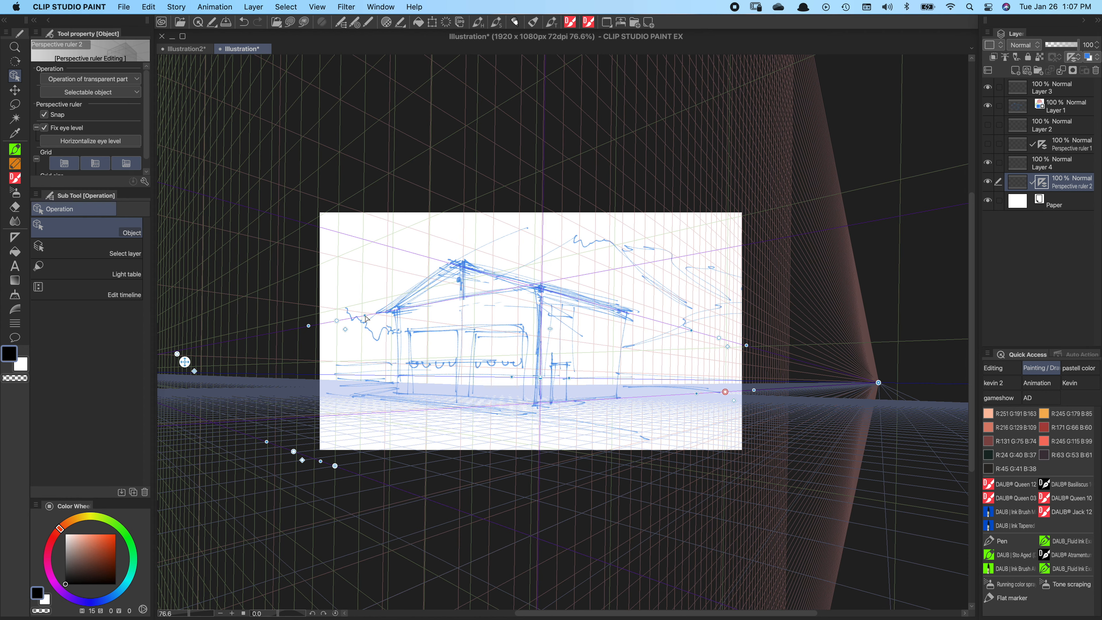
left_click_drag(365, 318, 339, 318)
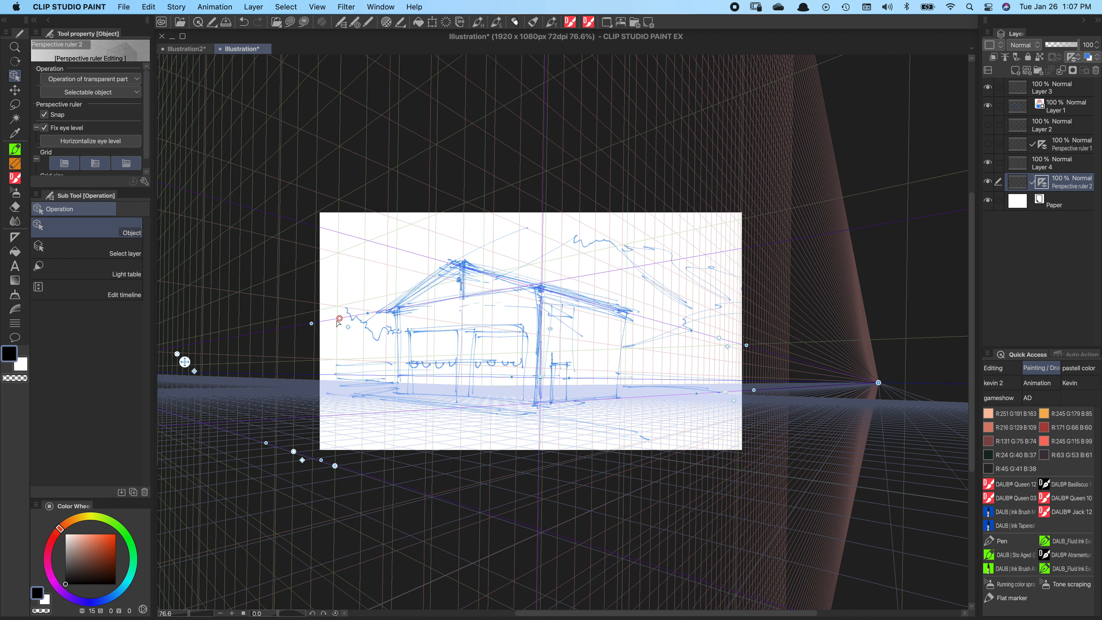
left_click(1058, 163)
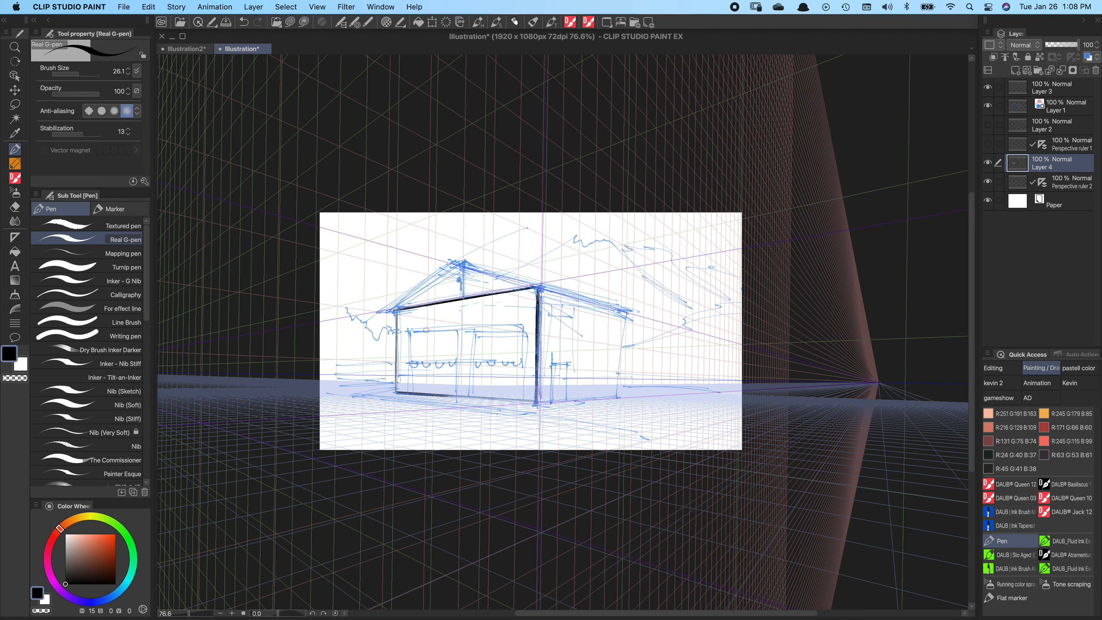
- Ink the garage opening on the front wall in perspective, doubling its left side and top edge
left_click_drag(409, 328, 407, 389)
left_click_drag(409, 334, 516, 309)
left_click_drag(516, 312, 516, 394)
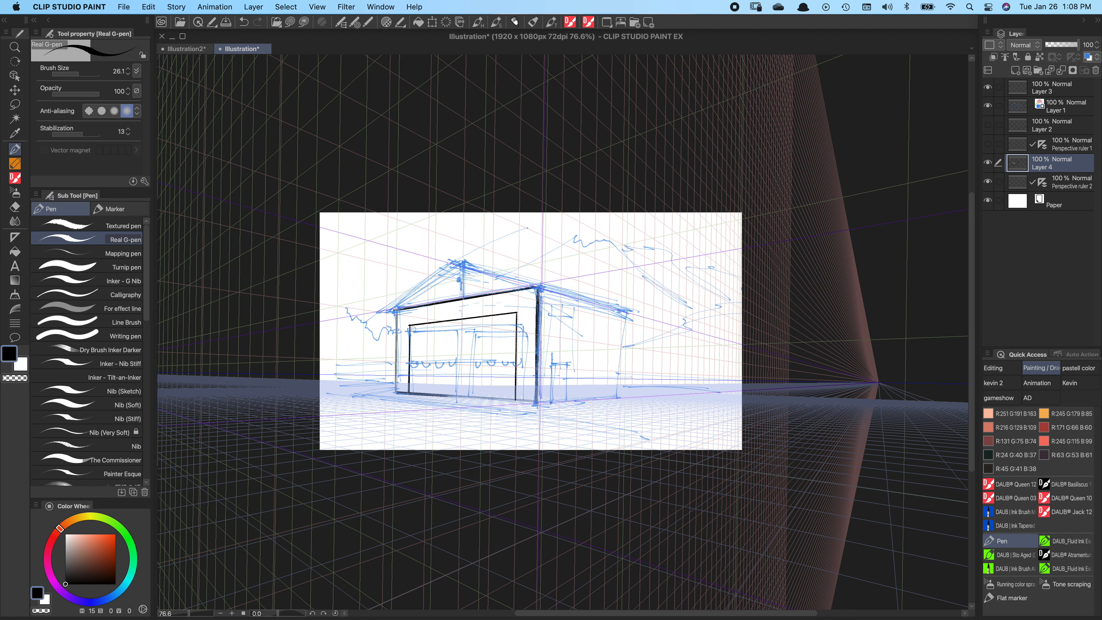
left_click_drag(413, 328, 412, 391)
left_click_drag(412, 328, 509, 316)
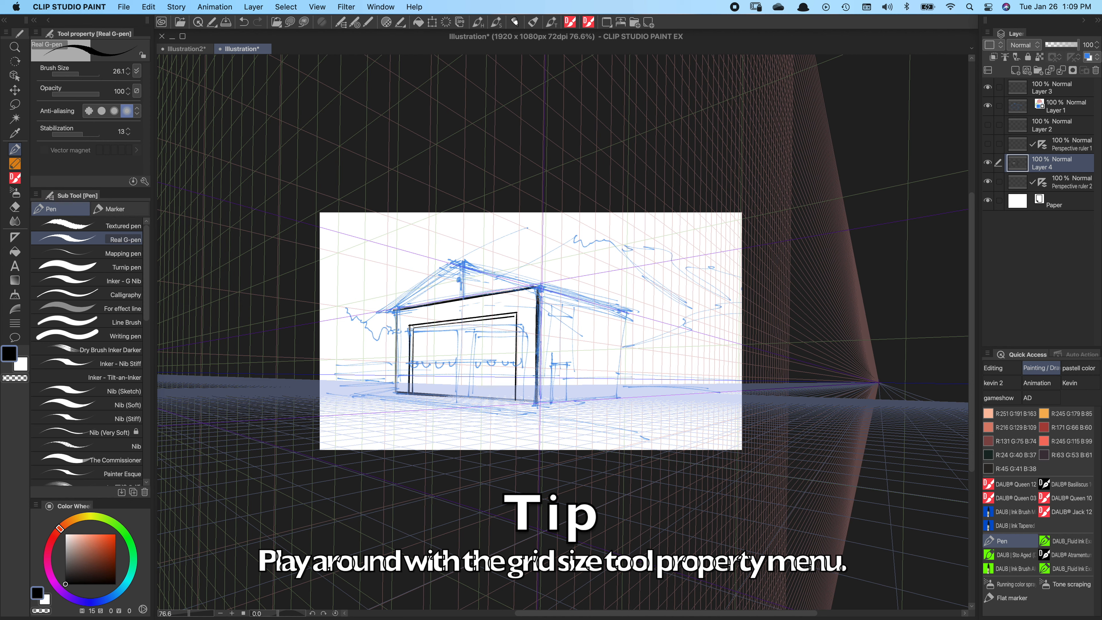
left_click_drag(410, 338, 411, 386)
left_click_drag(409, 329, 510, 316)
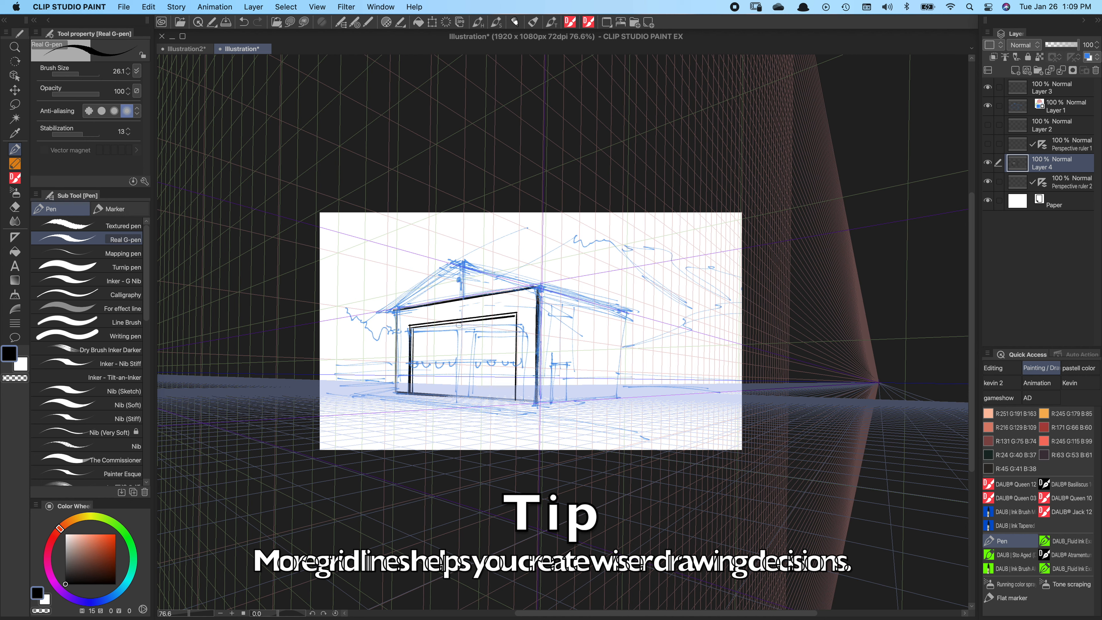
- Ink a central vertical post of parallel lines that divides the garage opening into two doors
left_click_drag(458, 324, 456, 389)
left_click_drag(461, 323, 460, 396)
left_click_drag(455, 323, 453, 392)
left_click_drag(461, 323, 459, 390)
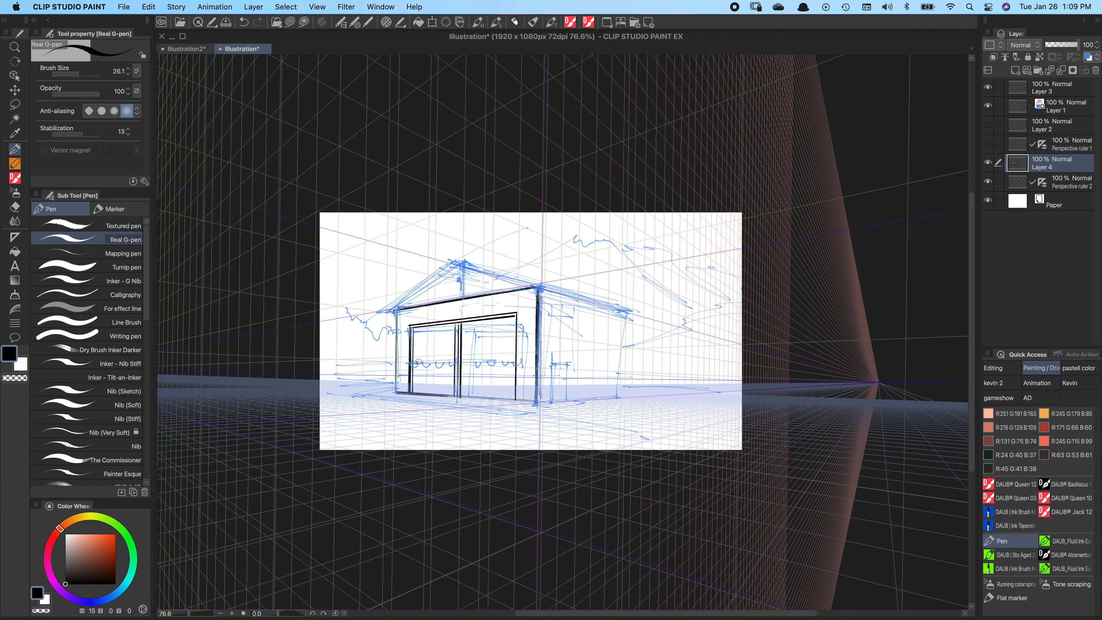
- Ink a narrow horizontal window band across each of the two garage doors
left_click_drag(416, 360, 442, 359)
left_click_drag(425, 366, 509, 356)
key("super+z")
left_click_drag(461, 367, 505, 367)
- Divide both window bands into panes with short vertical lines
scroll(443, 369, "up", 5)
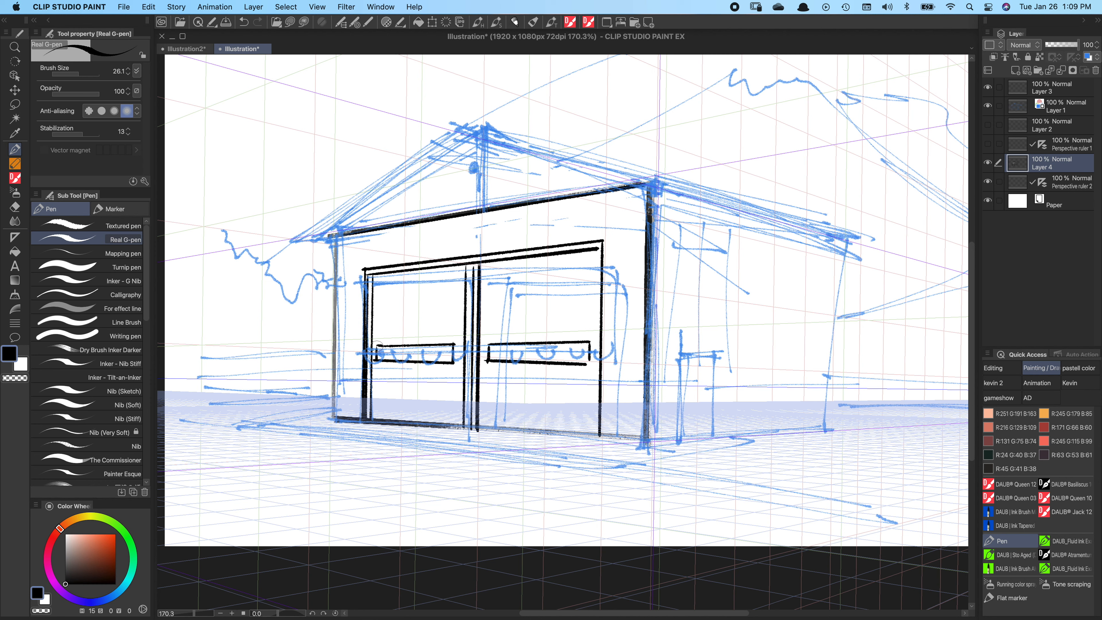
mouse_move(386, 346)
left_mouse_down()
mouse_move(414, 361)
mouse_move(416, 345)
mouse_move(435, 360)
left_mouse_up()
mouse_move(506, 346)
left_mouse_down()
mouse_move(503, 363)
mouse_move(588, 364)
left_mouse_up()
left_click_drag(485, 319, 480, 323)
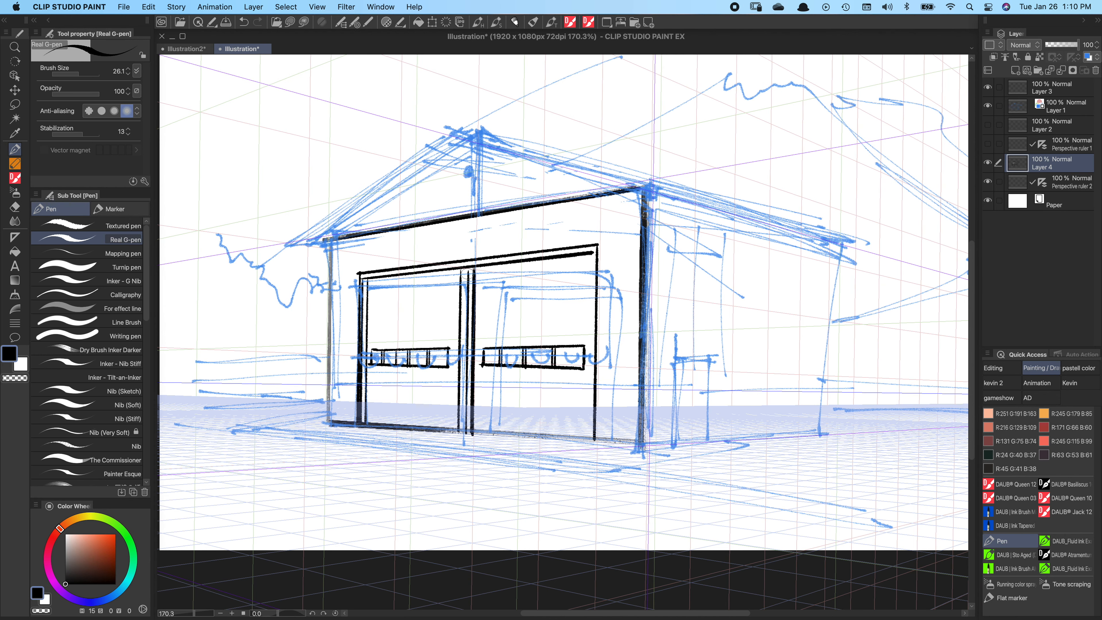
left_click_drag(459, 269, 458, 275)
mouse_move(368, 282)
left_mouse_down()
mouse_move(463, 276)
mouse_move(630, 298)
left_mouse_up()
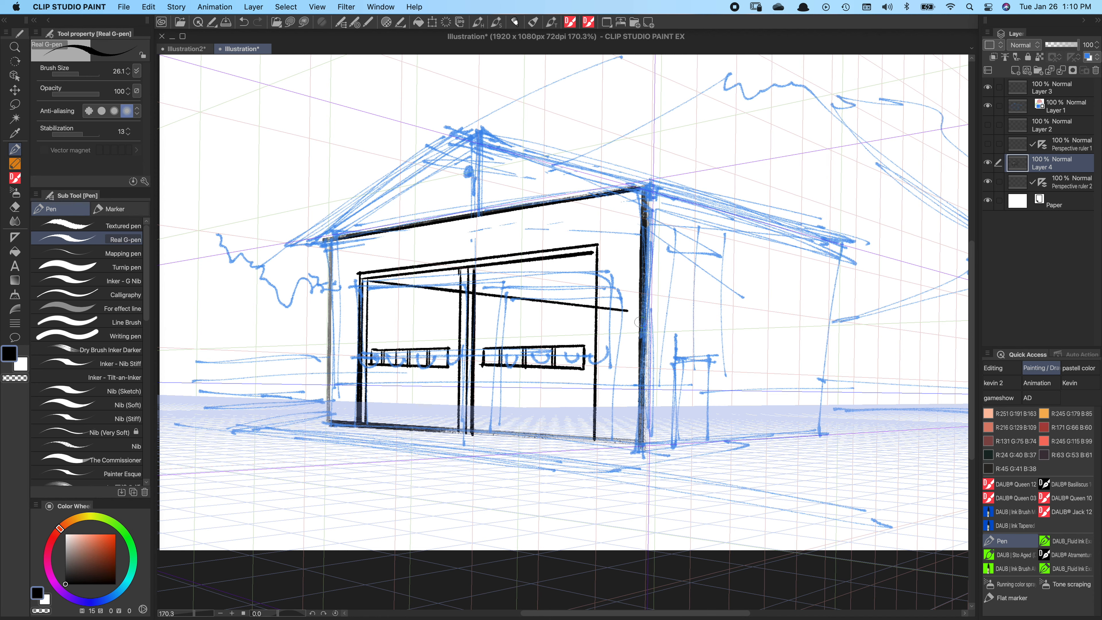
key("super+z")
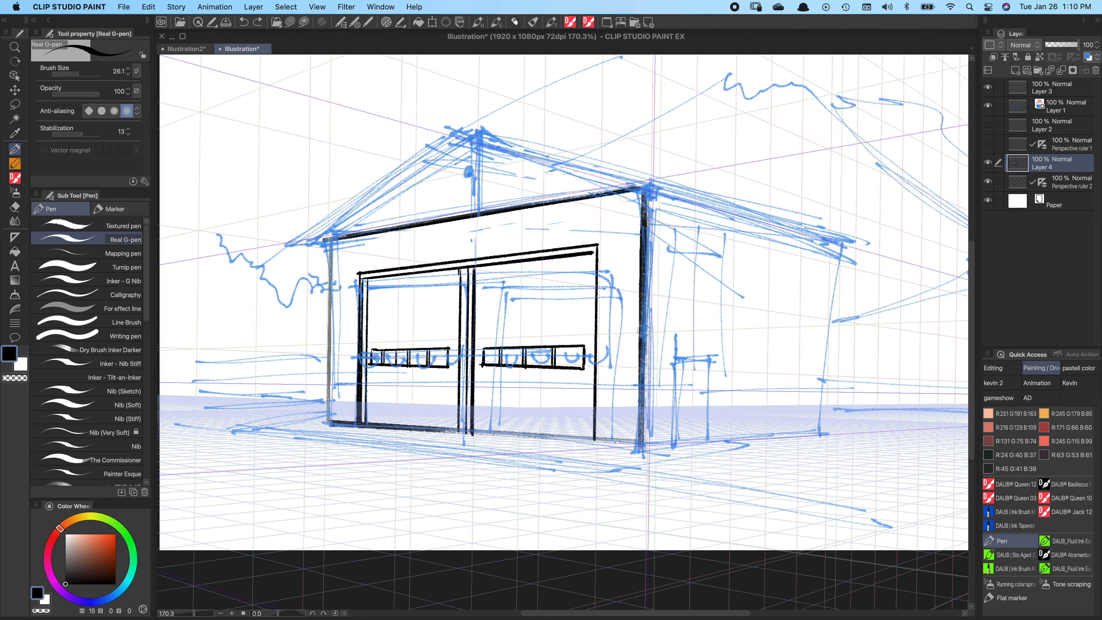
- Select Perspective ruler 2 and turn off snapping to the right vanishing point's guide lines
left_click_drag(602, 371, 474, 392)
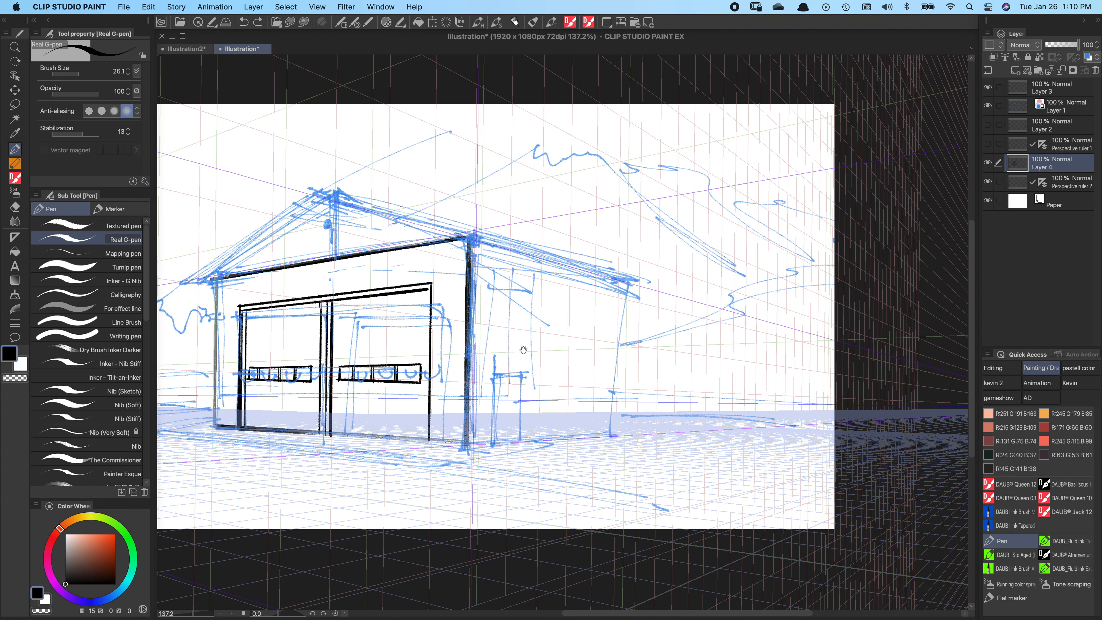
left_click_drag(519, 346, 508, 347)
left_click_drag(579, 384, 517, 381)
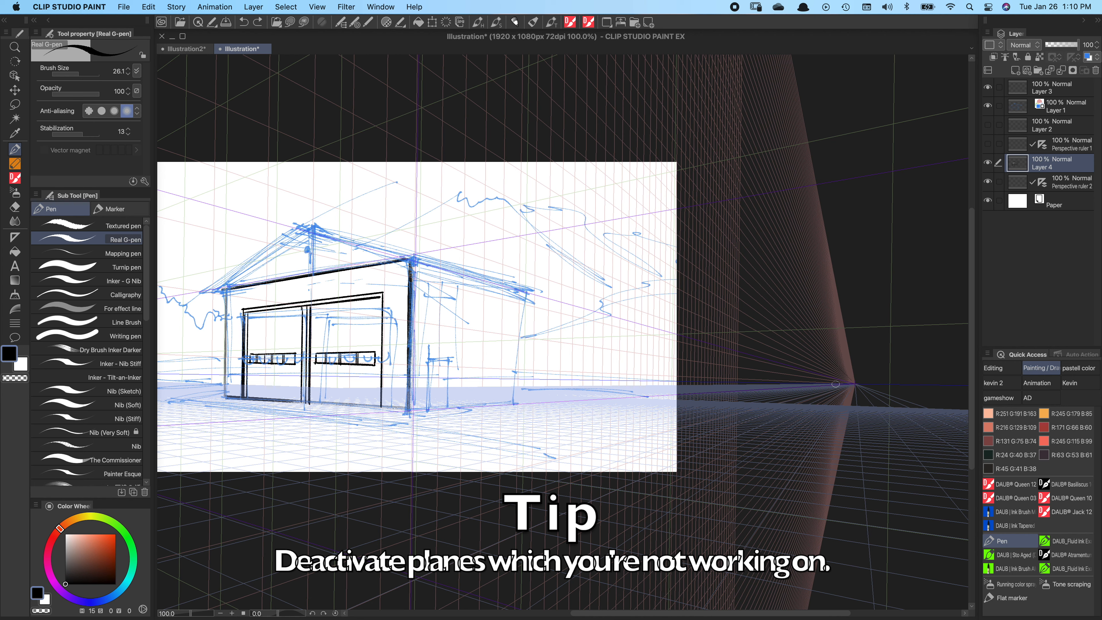
key("o")
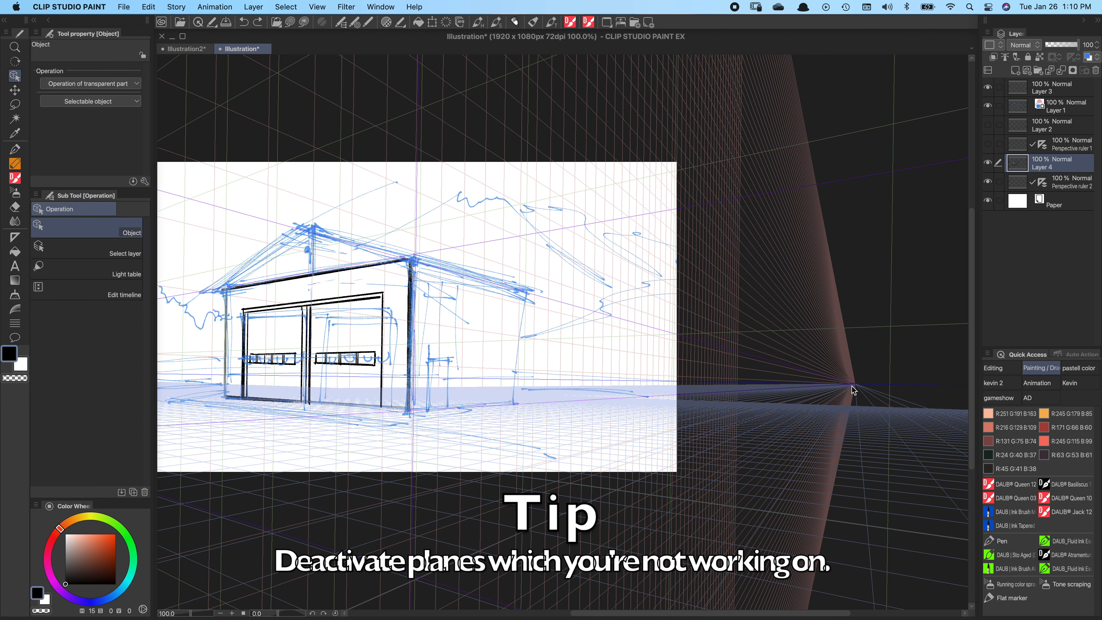
left_click(853, 386)
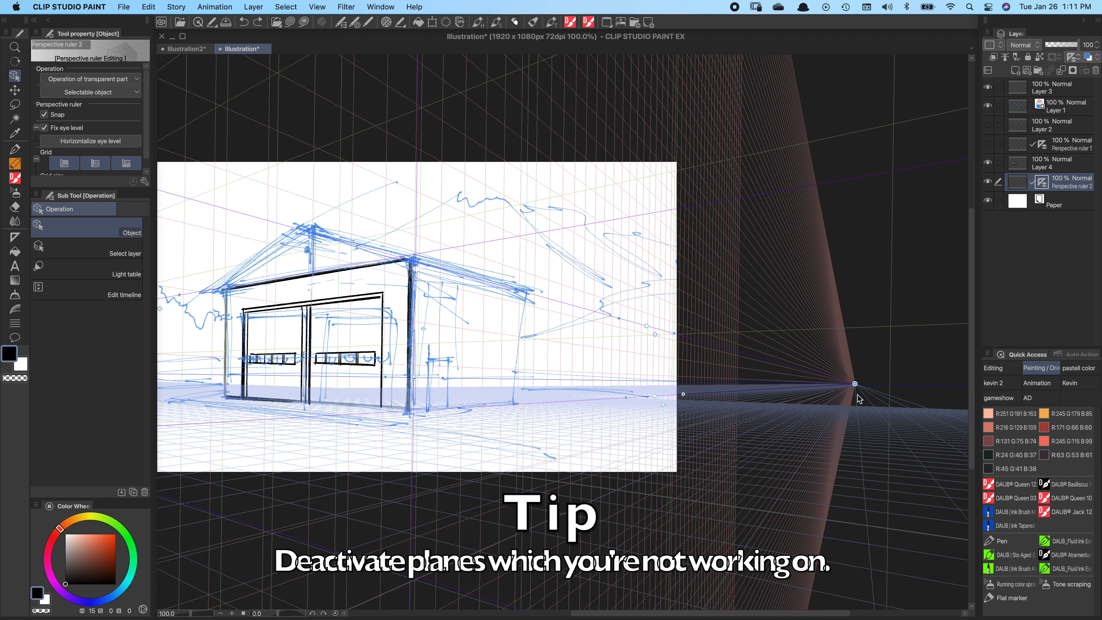
left_click(665, 341)
left_click(664, 339)
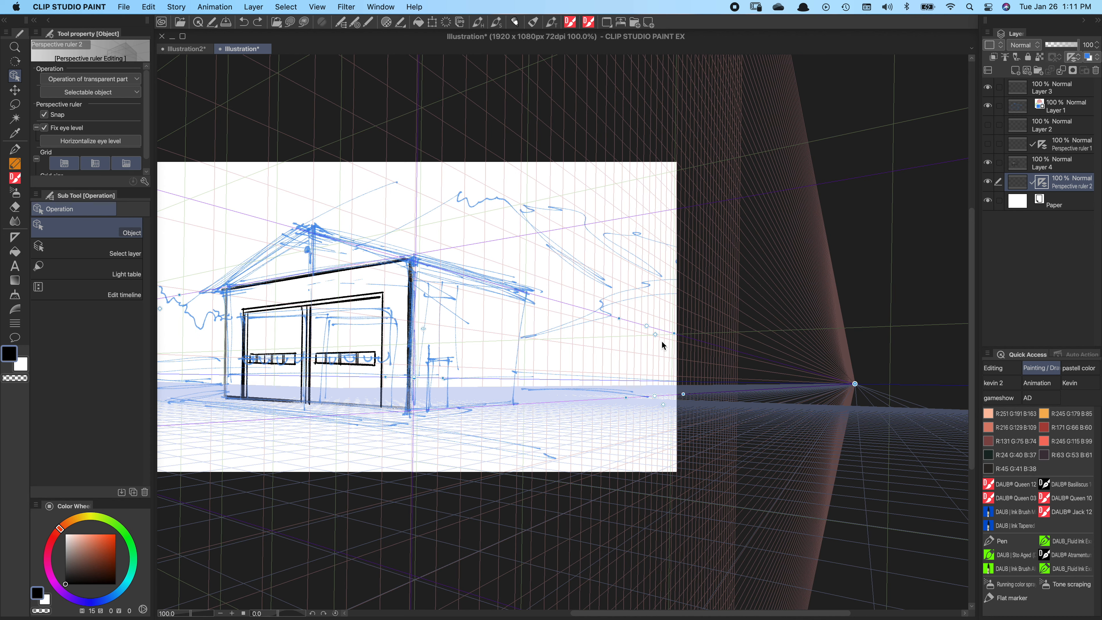
key("super+space")
left_click_drag(666, 340, 705, 322)
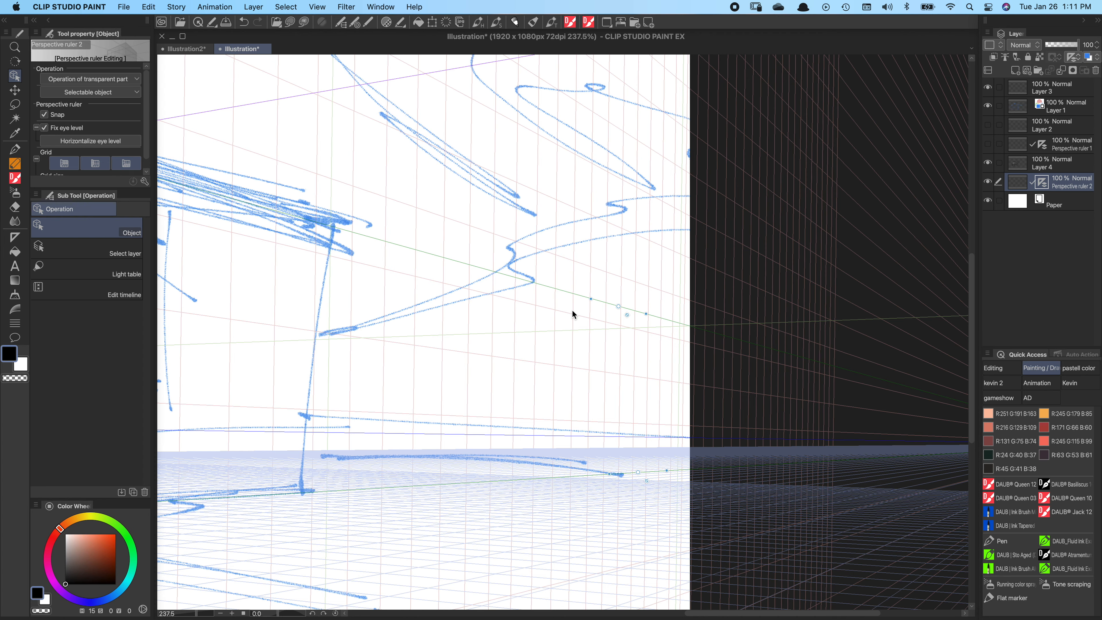
left_click_drag(416, 359, 583, 394)
mouse_move(462, 375)
left_mouse_down()
mouse_move(447, 388)
mouse_move(637, 406)
left_mouse_up()
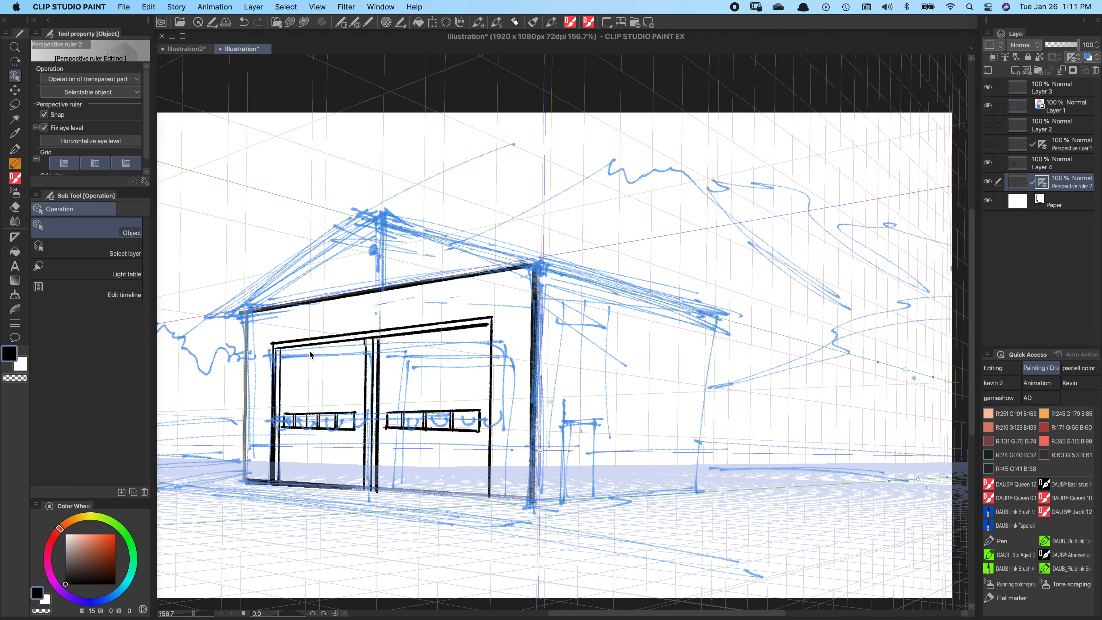
- Return to the Real G-pen with a brush size of 8.2 and make Layer 4 the active layer
key("p")
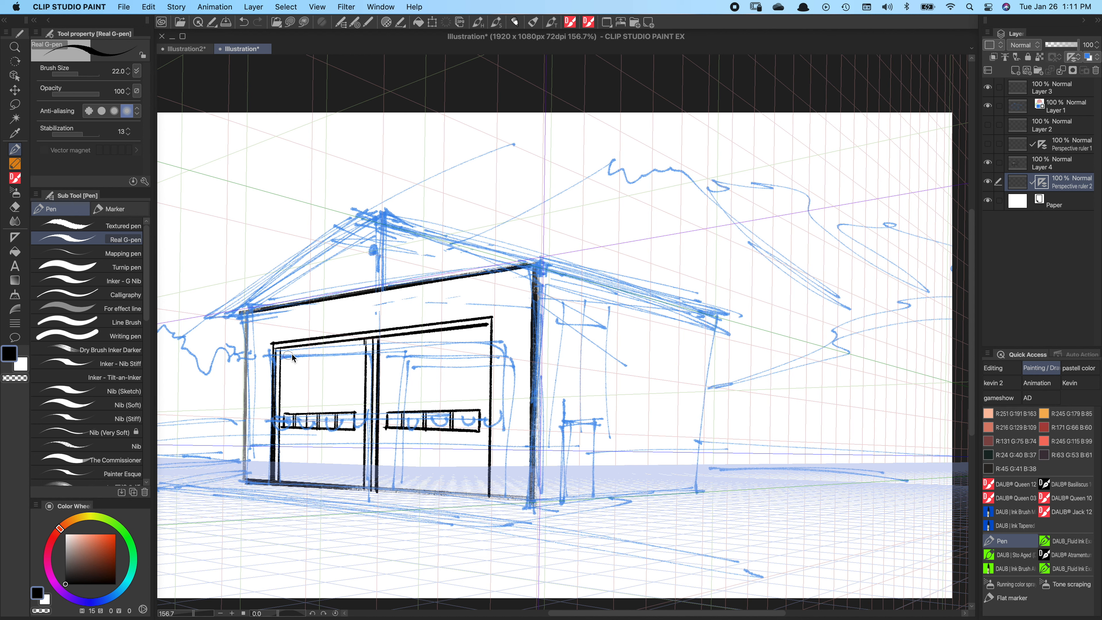
left_click_drag(292, 353, 290, 354)
left_click(987, 162)
left_click(1055, 167)
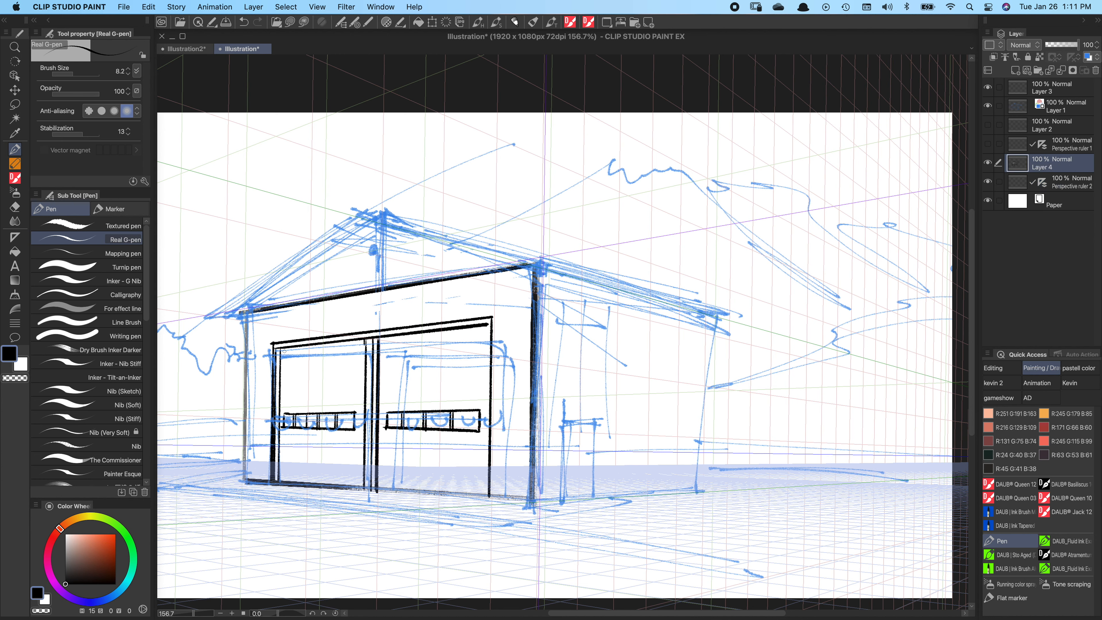
- Ink thin inner trim lines on both garage doors and a short horizontal ledge on the wall at each side of the opening
left_click_drag(283, 351, 359, 343)
left_click_drag(283, 350, 284, 480)
left_click_drag(380, 342, 489, 326)
left_click_drag(380, 339, 379, 489)
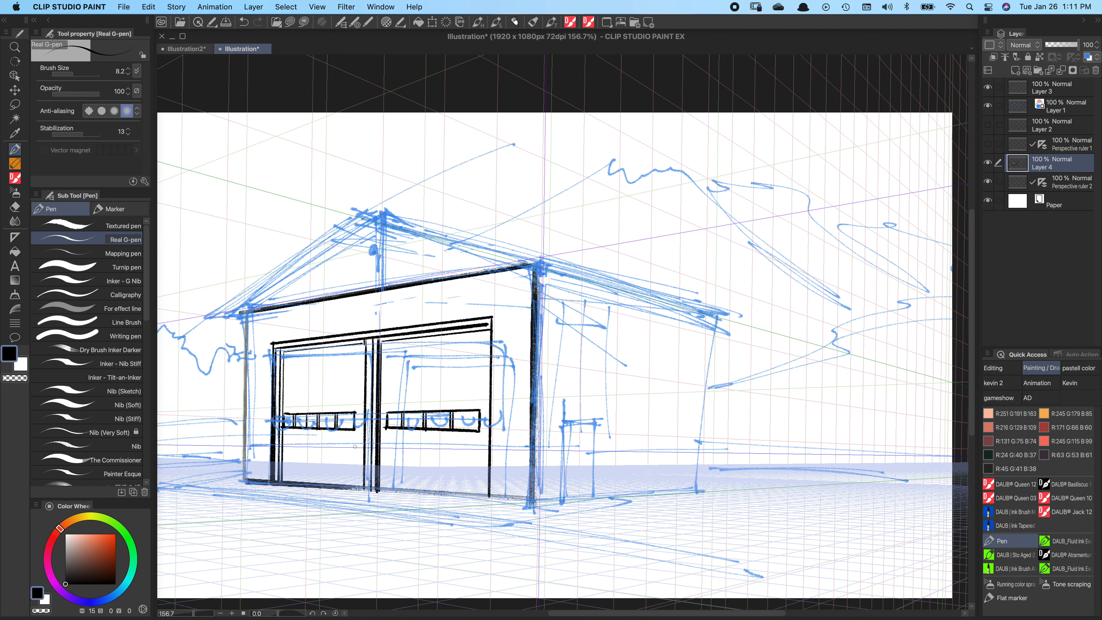
left_click_drag(245, 447, 270, 447)
left_click_drag(491, 450, 528, 450)
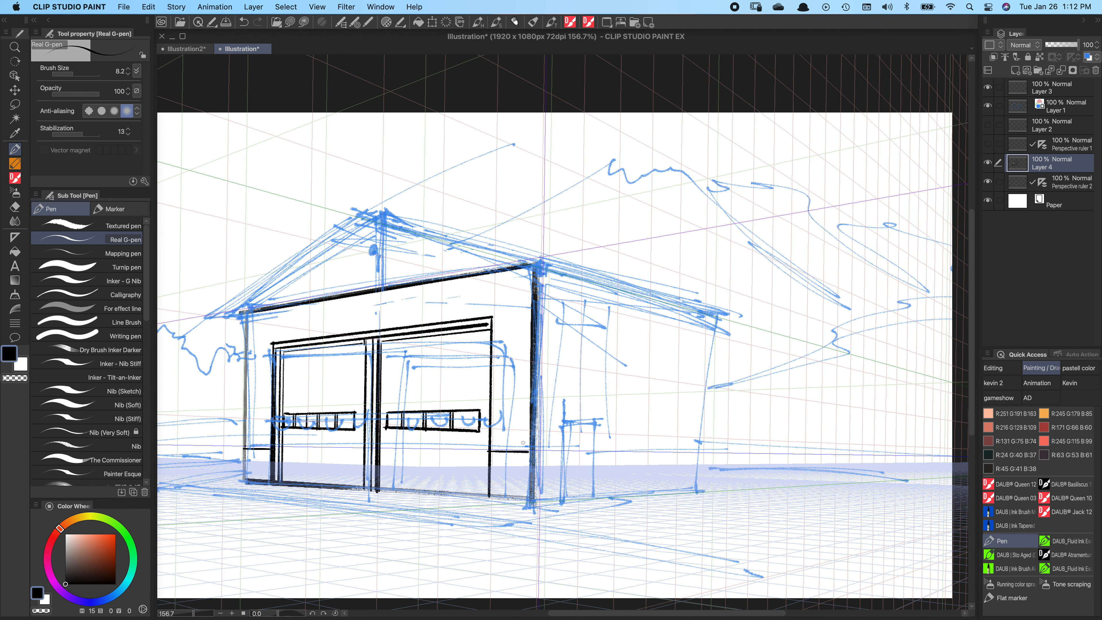
- Create a new vector layer above Layer 4 and ink vertical siding lines on the wall strip left of the doors
left_click(1027, 73)
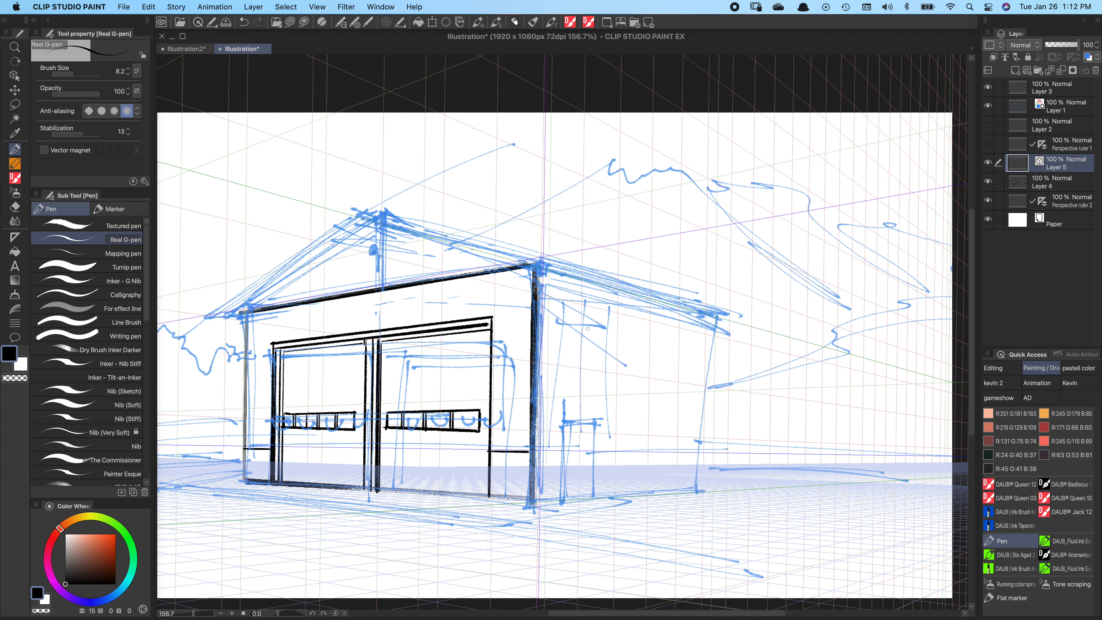
left_click_drag(315, 341, 310, 340)
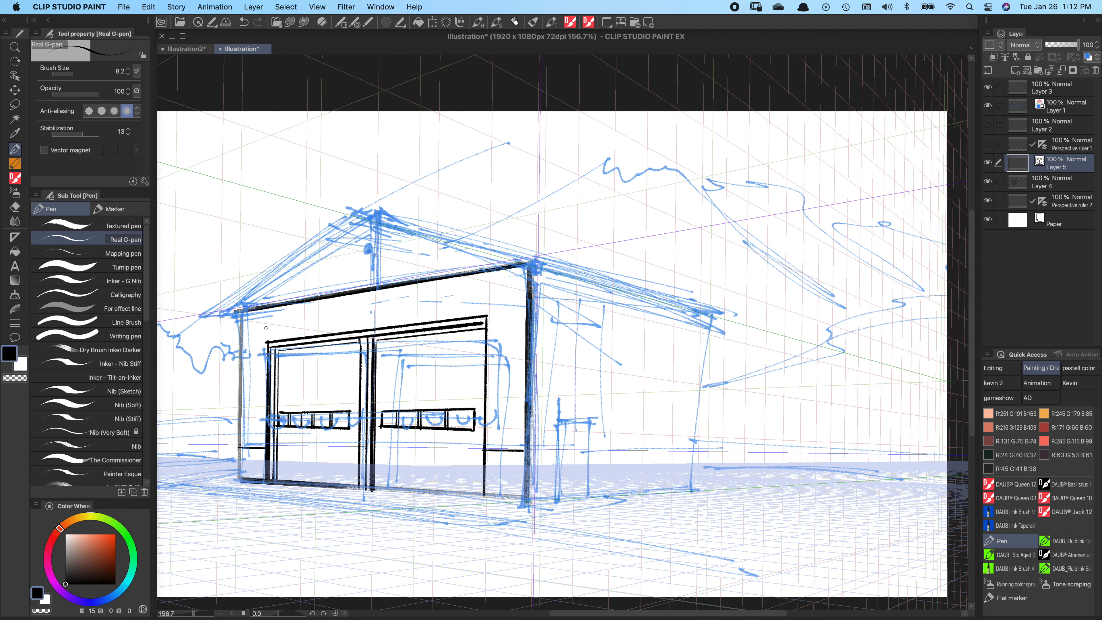
left_click_drag(250, 310, 250, 448)
left_click_drag(257, 316, 257, 444)
left_click_drag(265, 310, 265, 446)
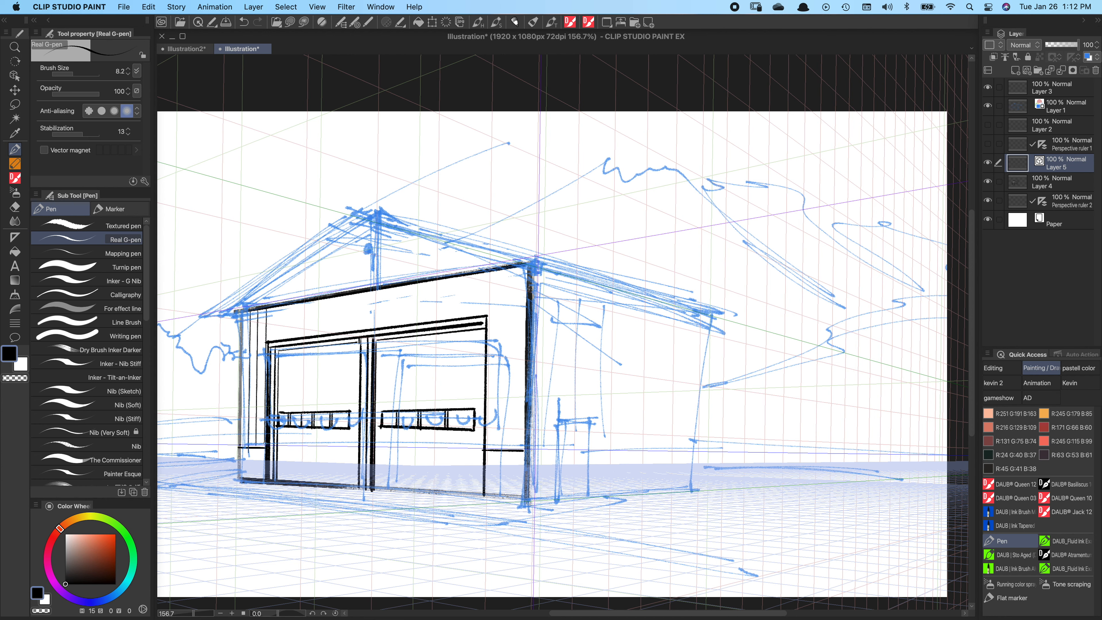
- Ink evenly spaced vertical siding lines on the wall above the left garage door, up to the central post
left_click_drag(277, 304, 277, 447)
mouse_move(286, 318)
left_mouse_down()
mouse_move(288, 339)
mouse_move(299, 338)
left_mouse_up()
left_click_drag(307, 301, 309, 341)
left_click_drag(318, 297, 318, 338)
mouse_move(328, 298)
left_mouse_down()
mouse_move(327, 335)
mouse_move(338, 306)
mouse_move(338, 333)
left_mouse_up()
left_click_drag(346, 296, 346, 332)
left_click_drag(355, 292, 355, 332)
left_click_drag(365, 292, 375, 328)
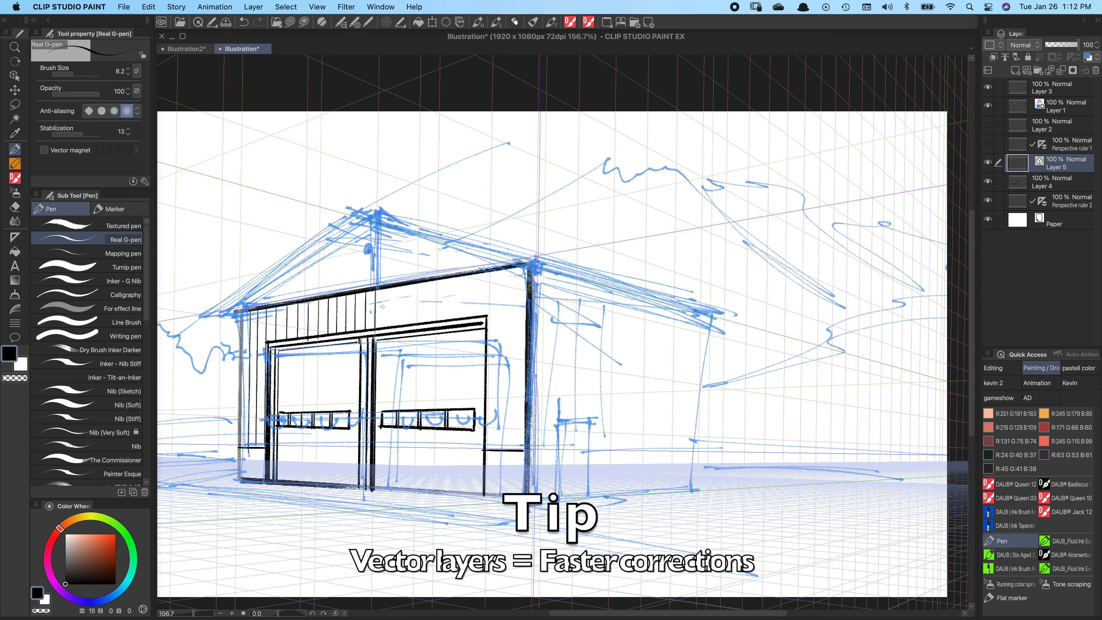
- Continue the vertical siding lines across the wall above the right garage door
left_click_drag(387, 287, 386, 329)
key("super+z")
left_click_drag(385, 287, 385, 325)
left_click_drag(396, 287, 395, 325)
left_click_drag(406, 285, 405, 325)
left_click_drag(415, 284, 415, 325)
left_click_drag(425, 281, 427, 317)
left_click_drag(435, 276, 436, 324)
left_click_drag(448, 276, 448, 322)
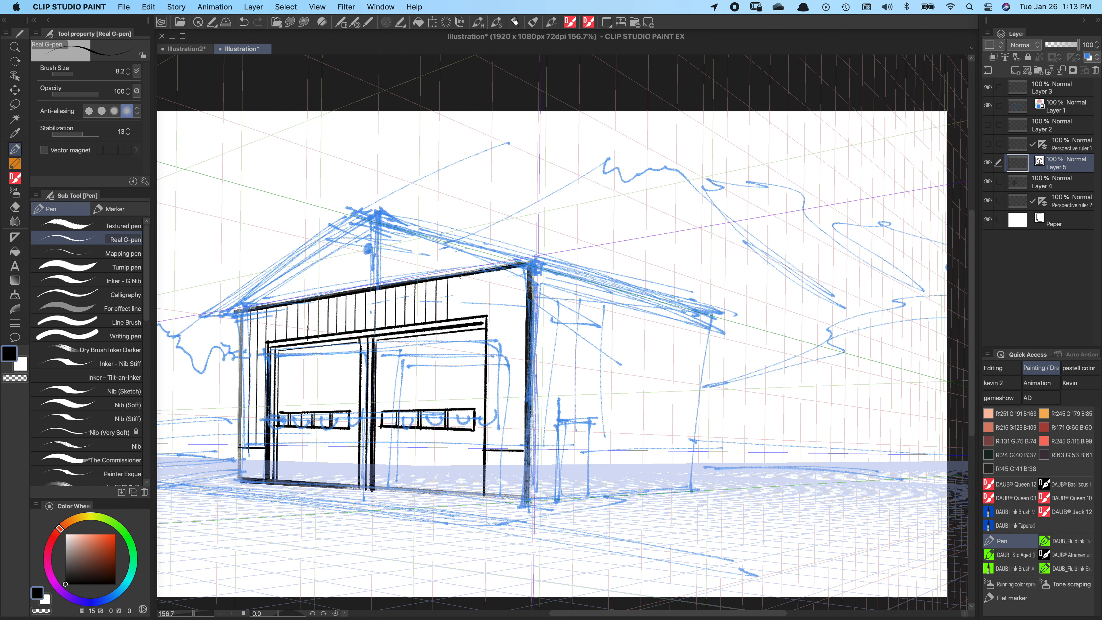
left_click_drag(460, 276, 462, 317)
left_click_drag(471, 273, 470, 314)
left_click_drag(482, 270, 479, 315)
- Ink three long vertical siding lines on the wall strip right of the doors, down to the ledge
left_click_drag(493, 271, 490, 445)
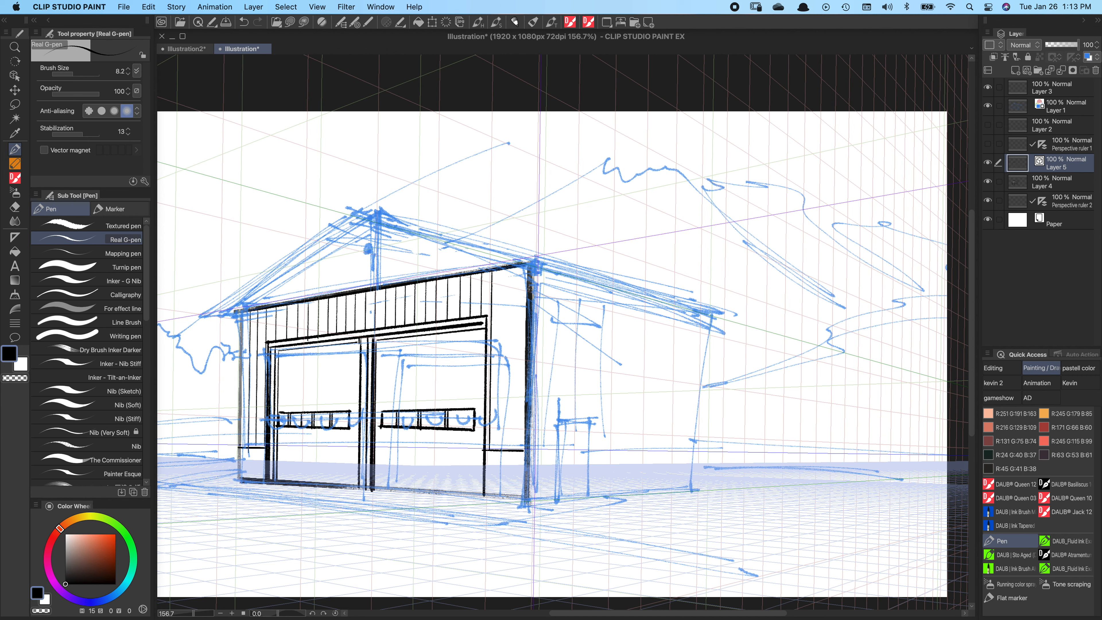
left_click_drag(501, 267, 500, 443)
left_click_drag(514, 272, 512, 450)
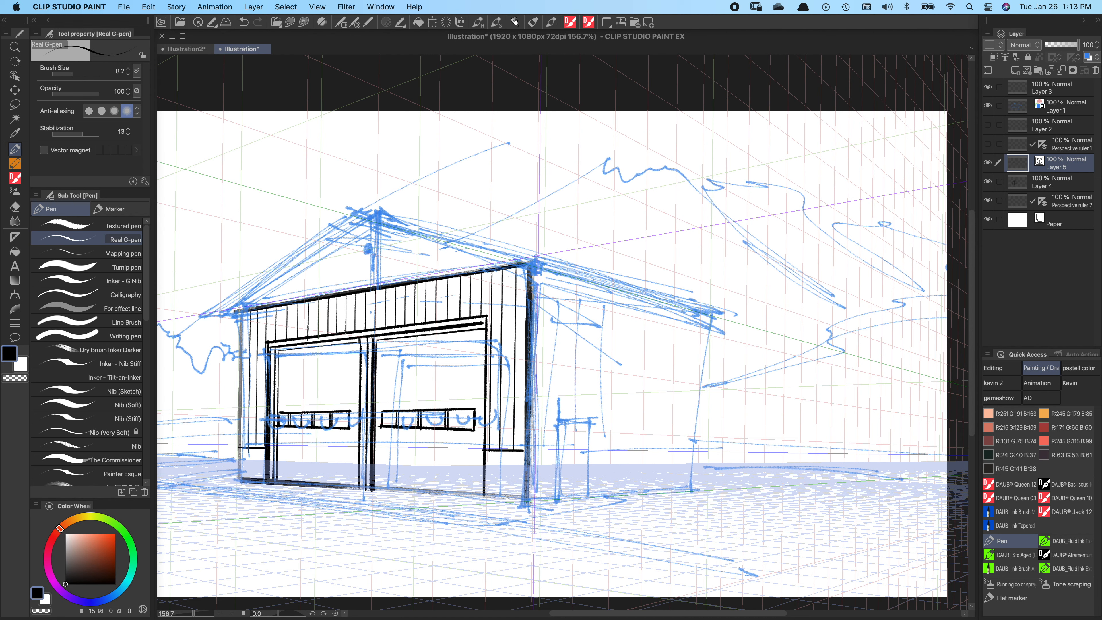
- Ink a second line along the top edge of the front wall, just above the siding
scroll(543, 354, "up", 2)
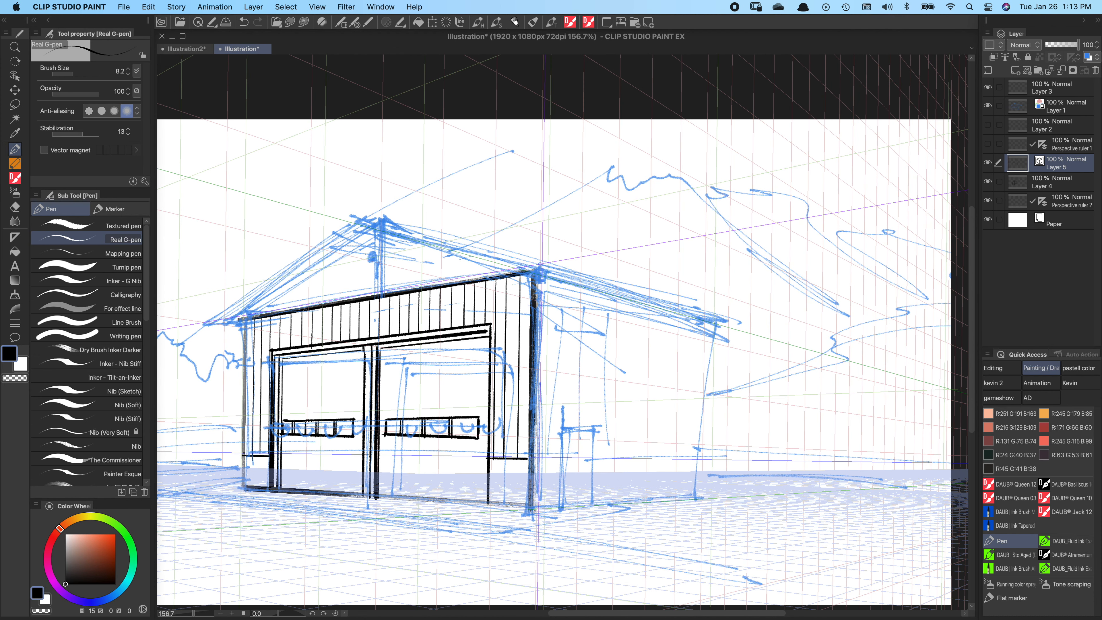
left_click_drag(248, 313, 527, 268)
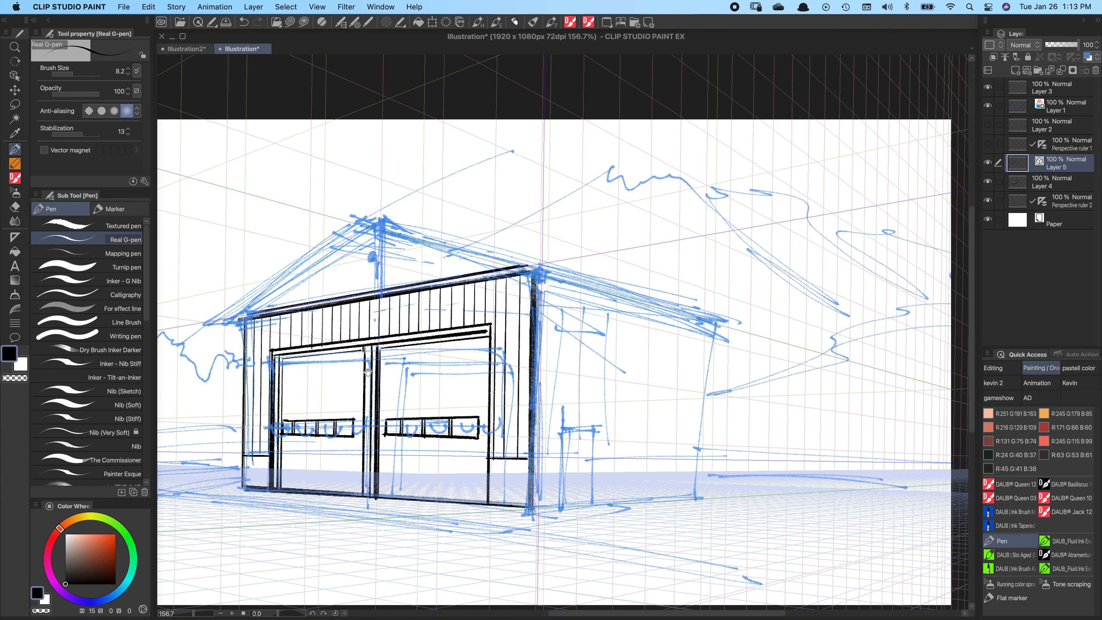
scroll(368, 368, "down", 1)
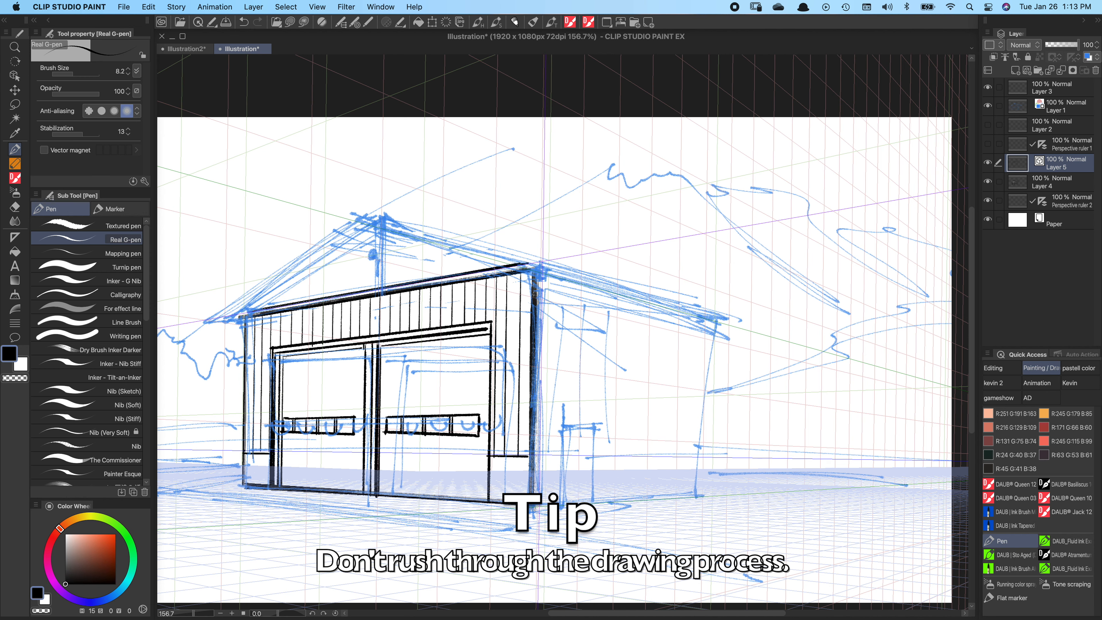
- Ink long ground lines in perspective in front of the house's base
left_click_drag(285, 356, 285, 418)
key("ctrl+z")
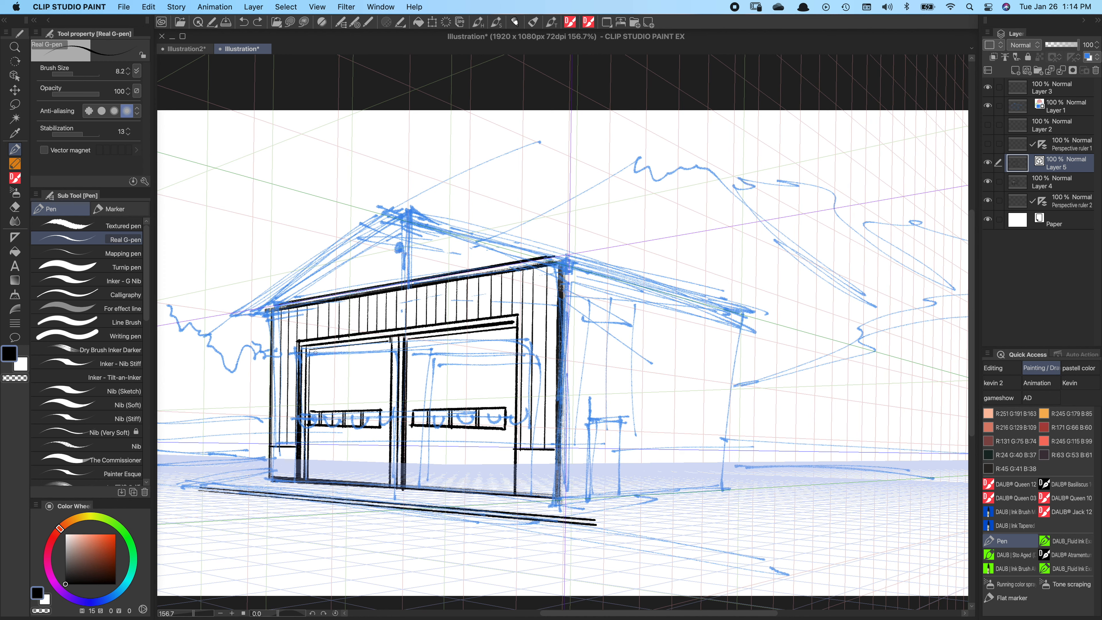
left_click_drag(201, 490, 613, 524)
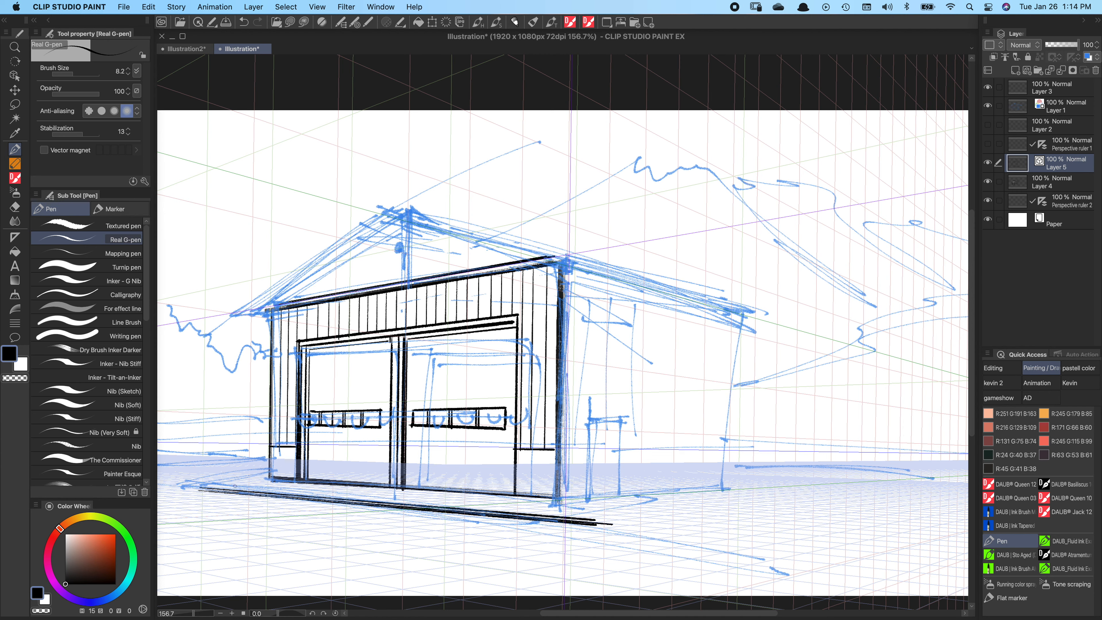
scroll(410, 213, "up", 2)
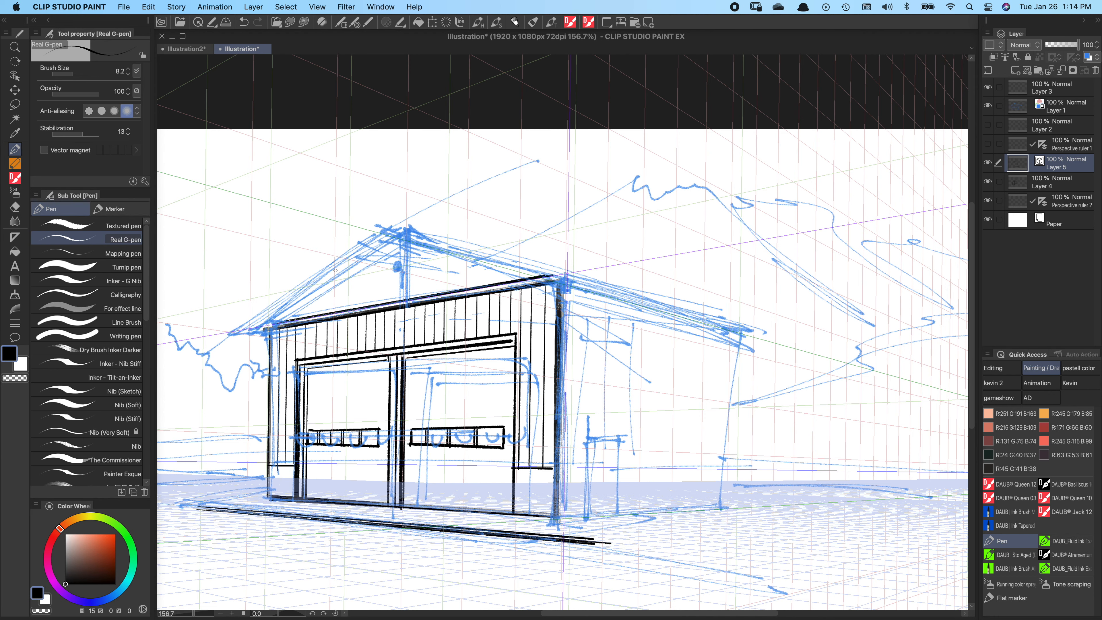
- Toggle snapping at the left vanishing point of Perspective ruler 2 and make Layer 4 the active layer
scroll(369, 386, "left", 5)
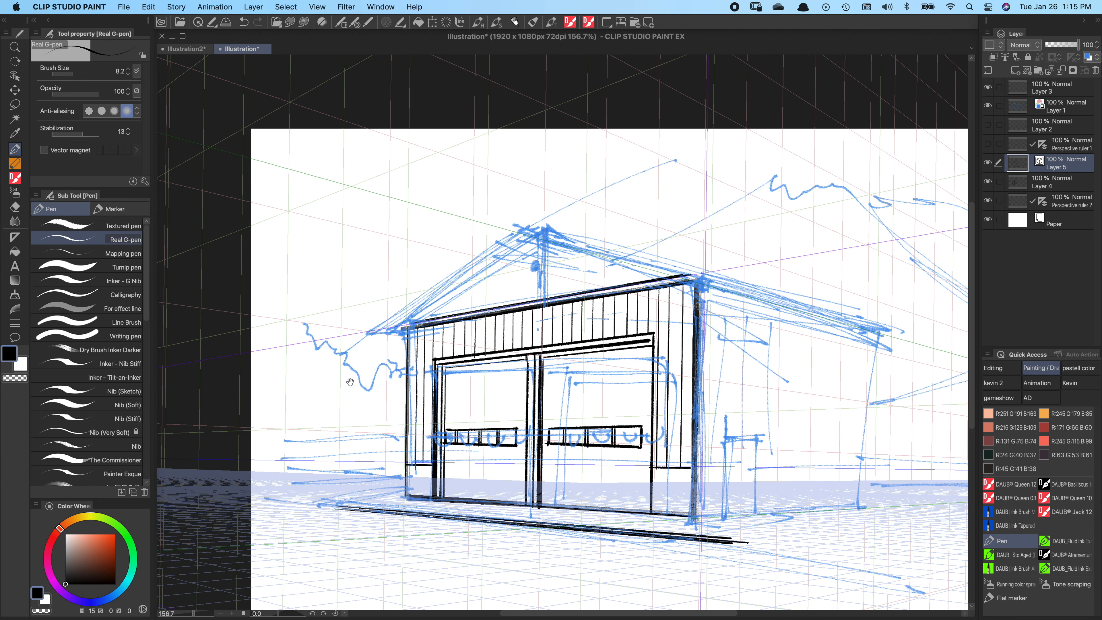
scroll(369, 393, "down", 2)
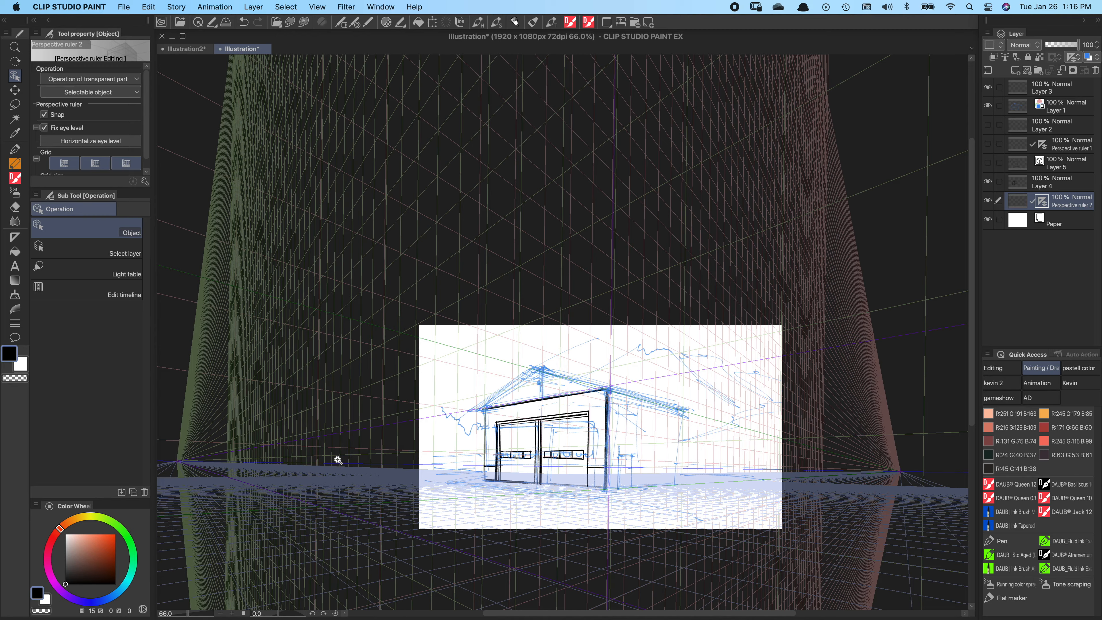
scroll(334, 458, "up", 1)
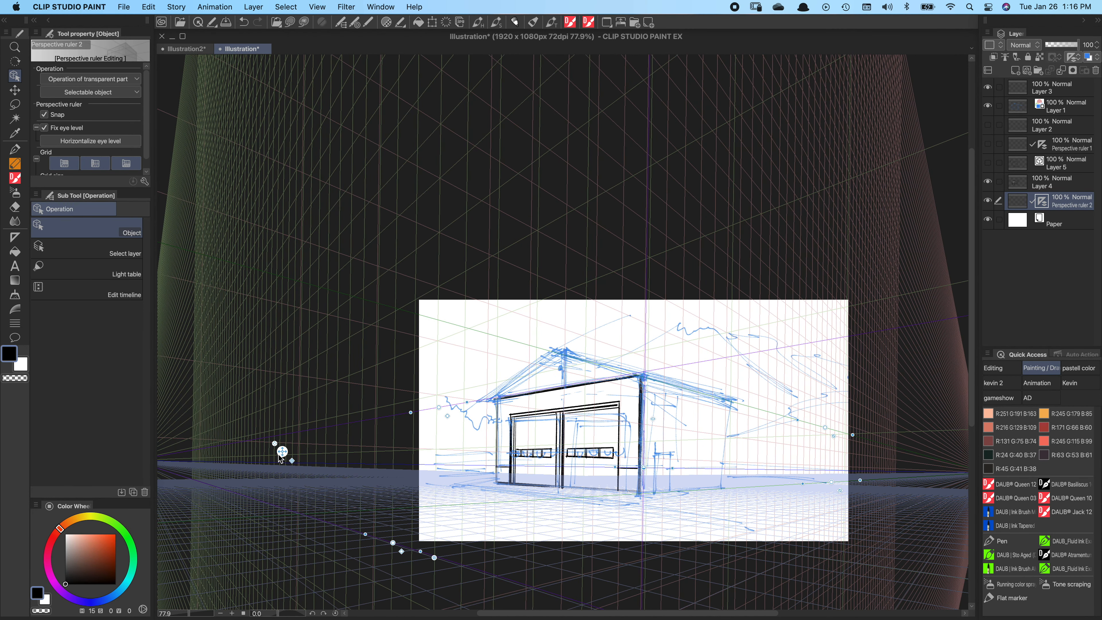
left_click(292, 461)
left_click(292, 461)
left_click(292, 462)
left_click(1055, 184)
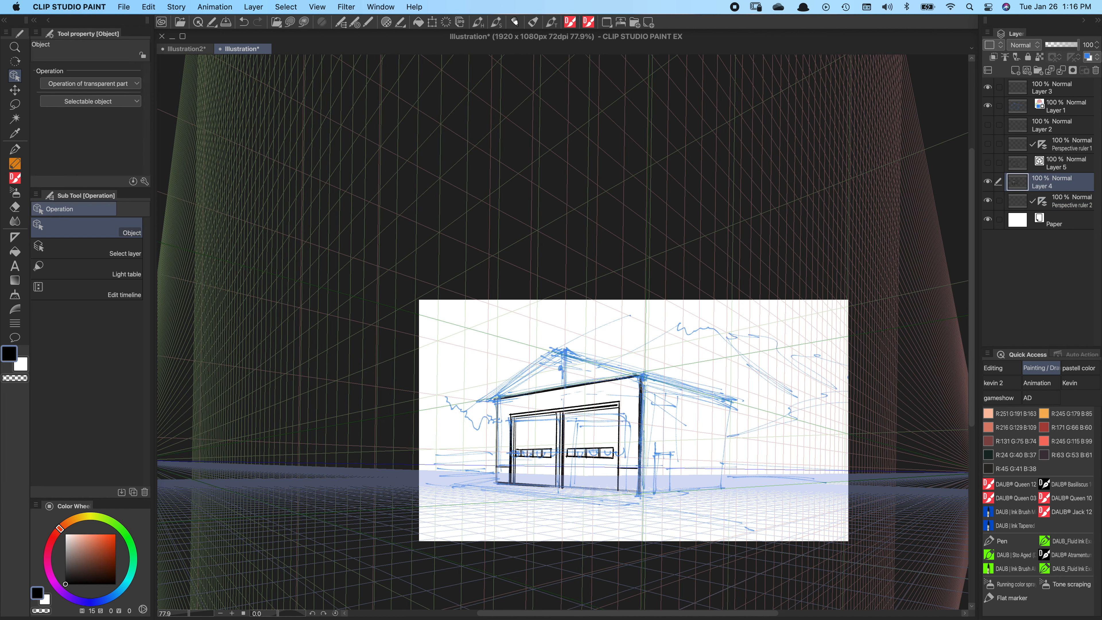
key("p")
mouse_move(479, 329)
left_mouse_down()
mouse_move(442, 373)
mouse_move(493, 361)
mouse_move(454, 389)
mouse_move(554, 347)
left_mouse_up()
key("super+z")
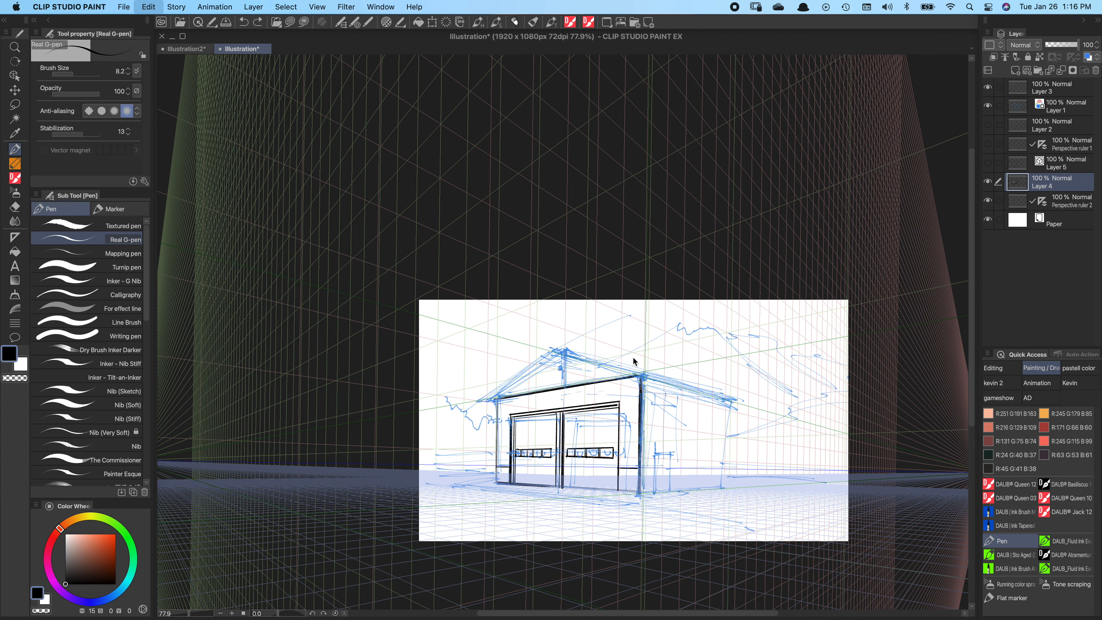
- Turn off snapping for Perspective ruler 2 and return to Layer 4
left_click(584, 399)
mouse_move(588, 393)
left_mouse_down()
mouse_move(607, 377)
mouse_move(548, 328)
left_mouse_up()
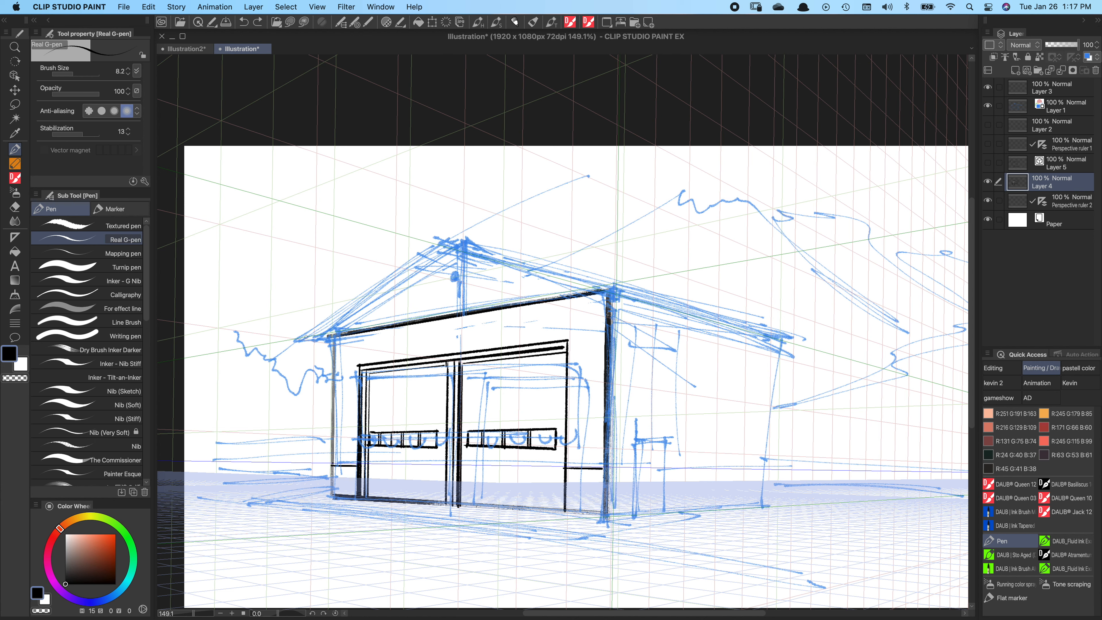
key("o")
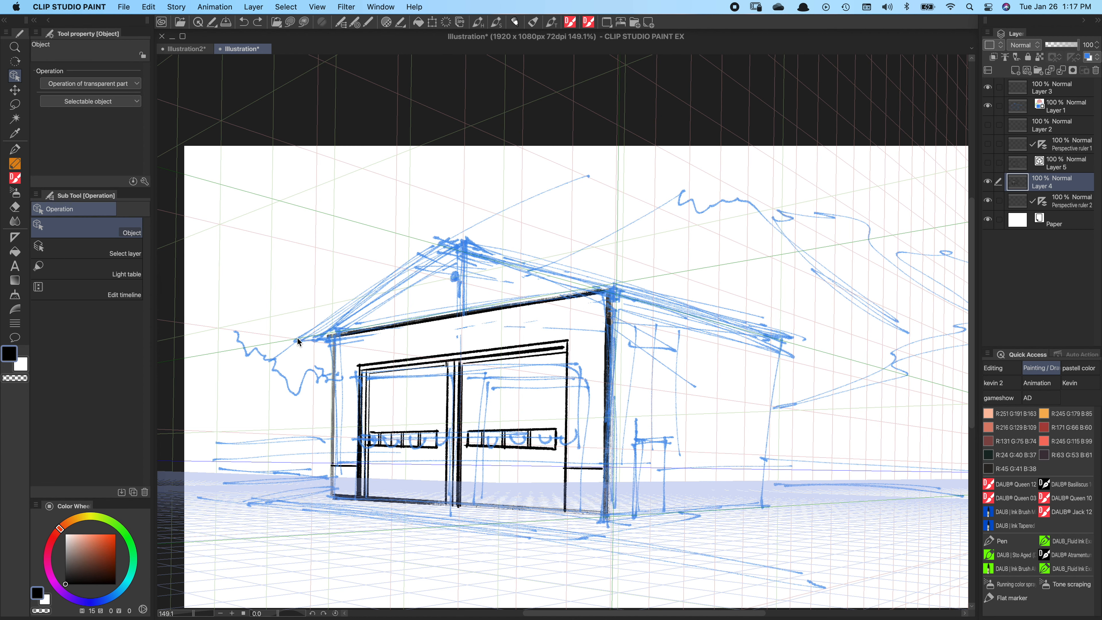
left_click(296, 337)
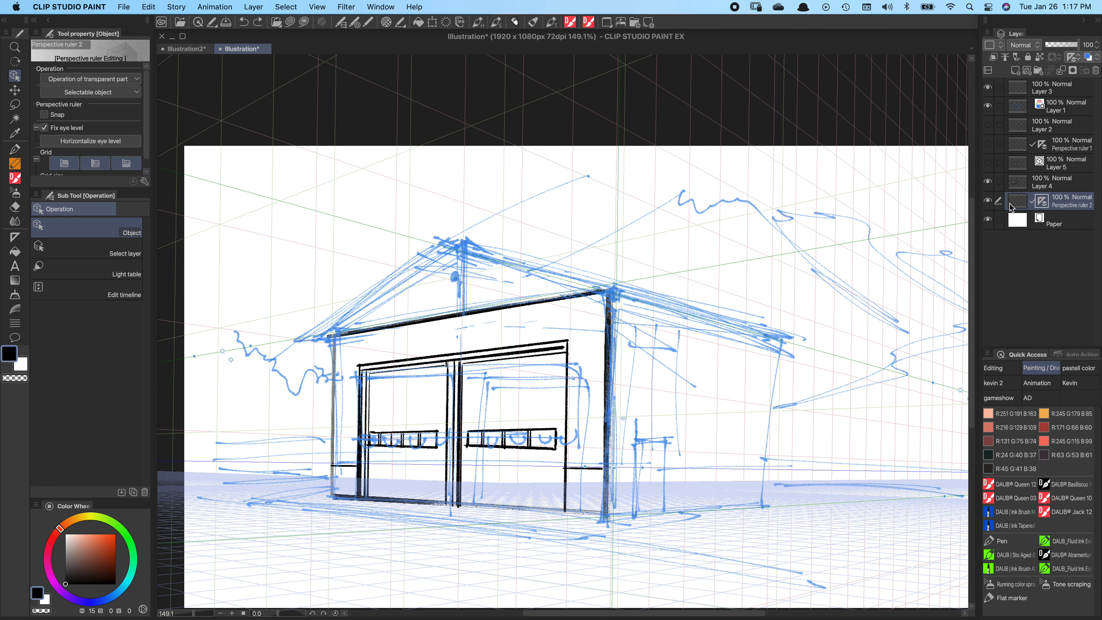
left_click(1066, 187)
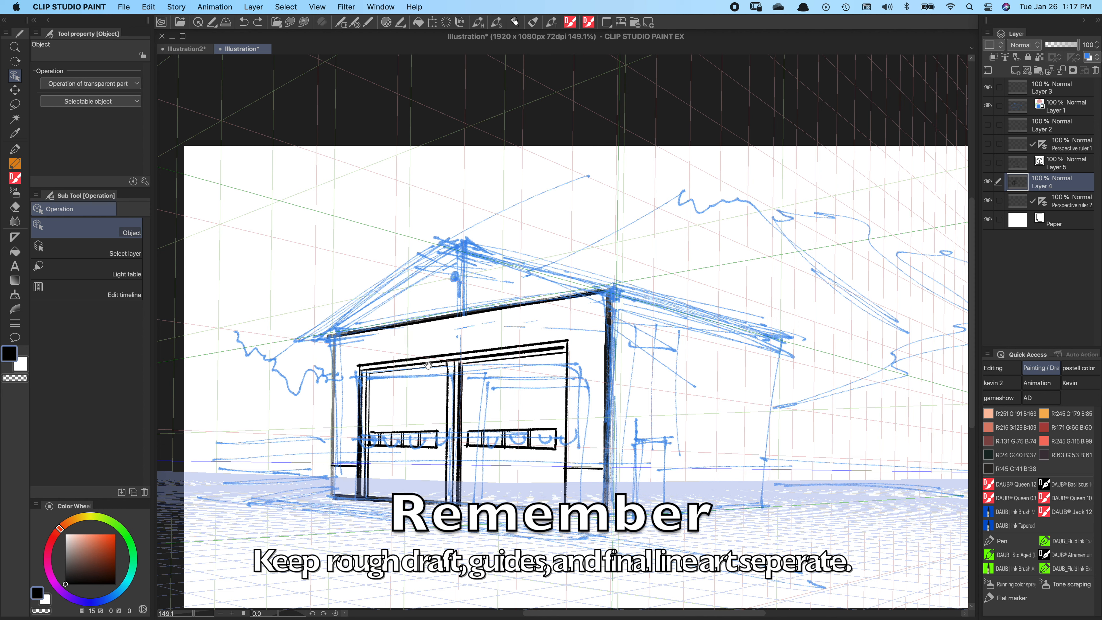
- Draw the gable's two sloping roof edges with the Straight line tool, doubling them and adding an inner line under the left slope
left_click_drag(428, 365, 421, 366)
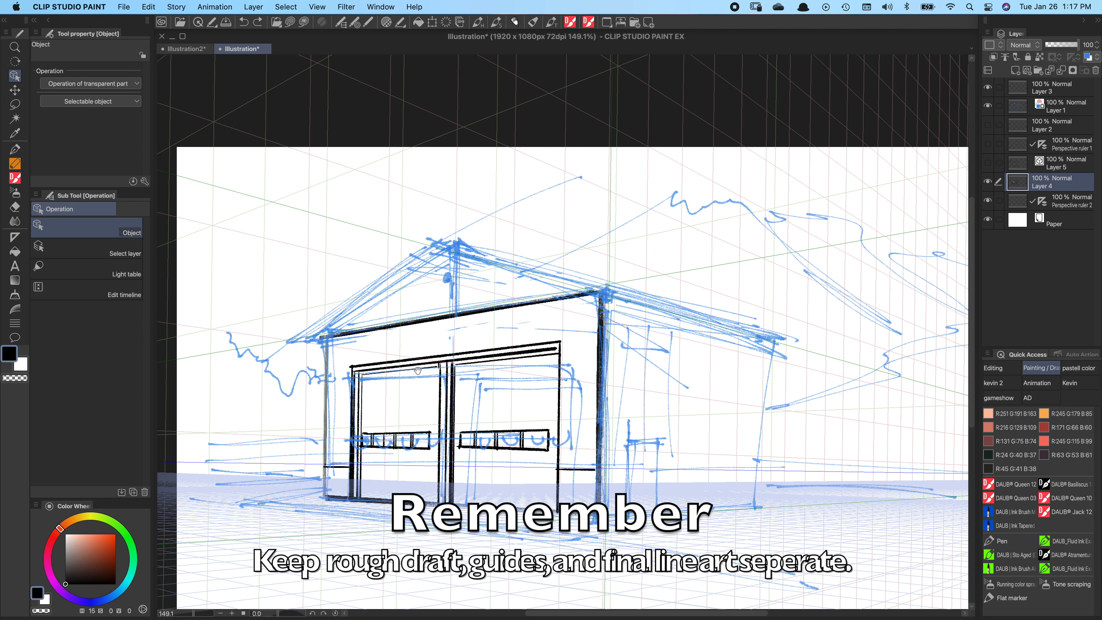
left_click(14, 237)
left_click(104, 214)
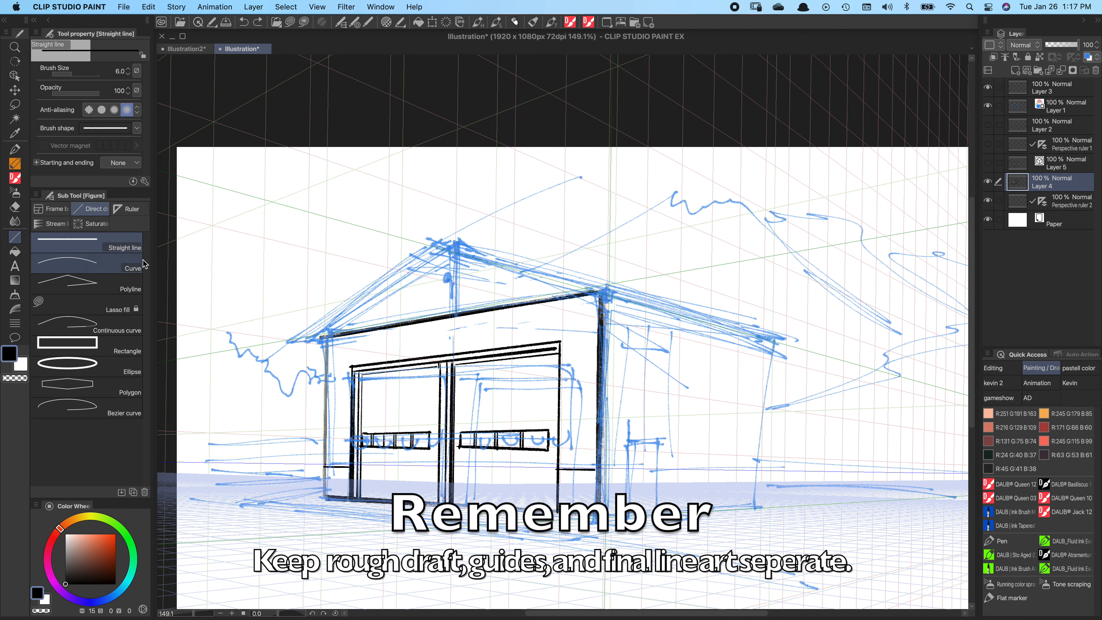
left_click_drag(373, 353, 356, 360)
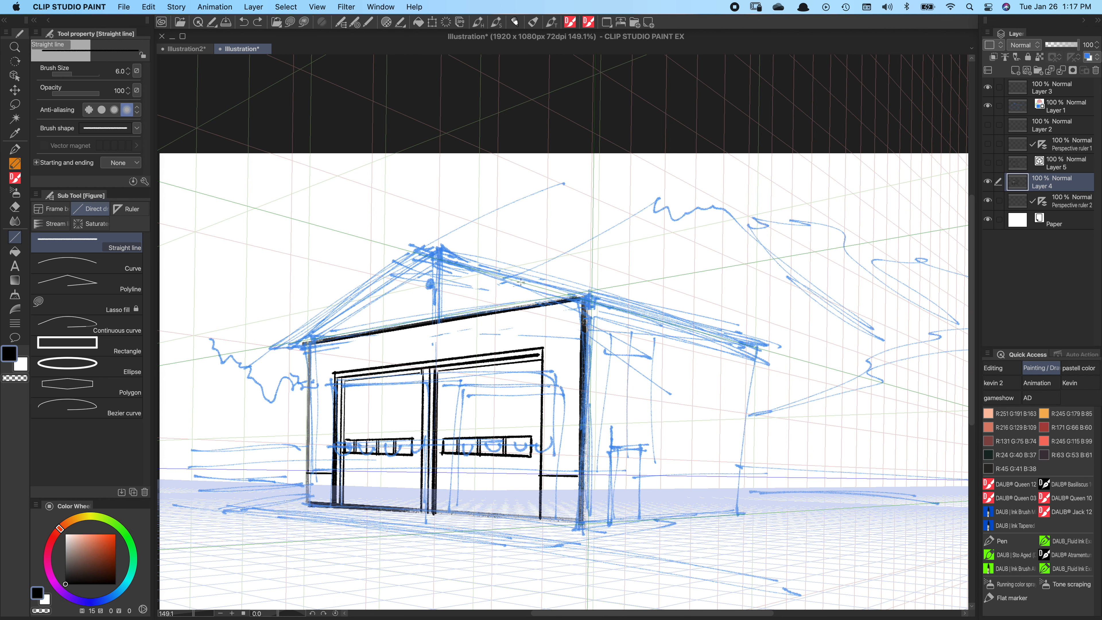
left_click_drag(415, 250, 600, 299)
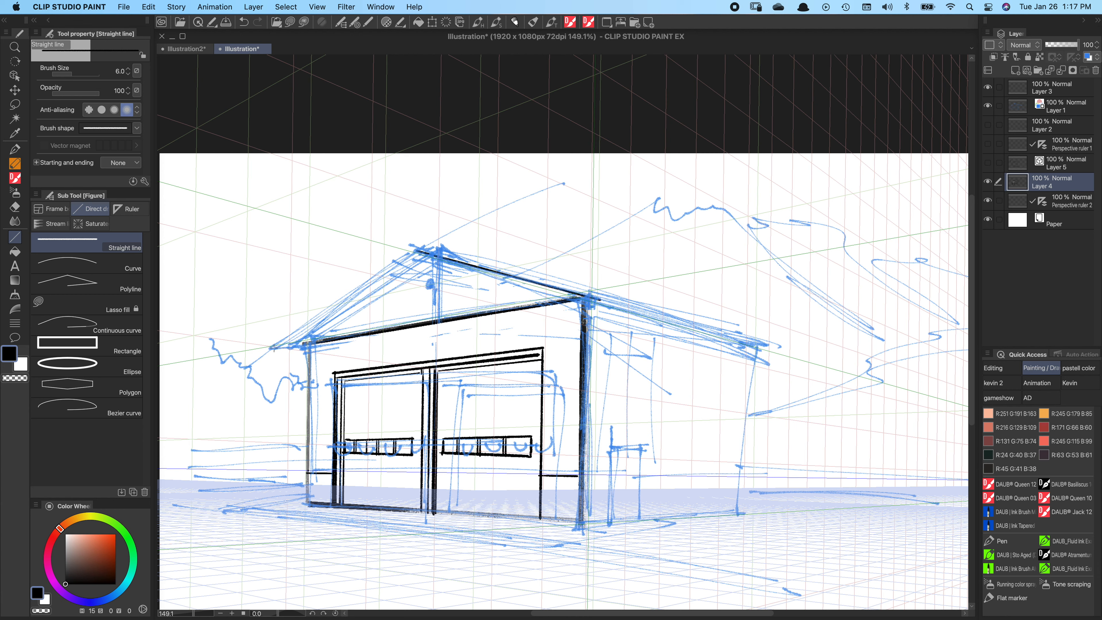
left_click_drag(274, 348, 434, 241)
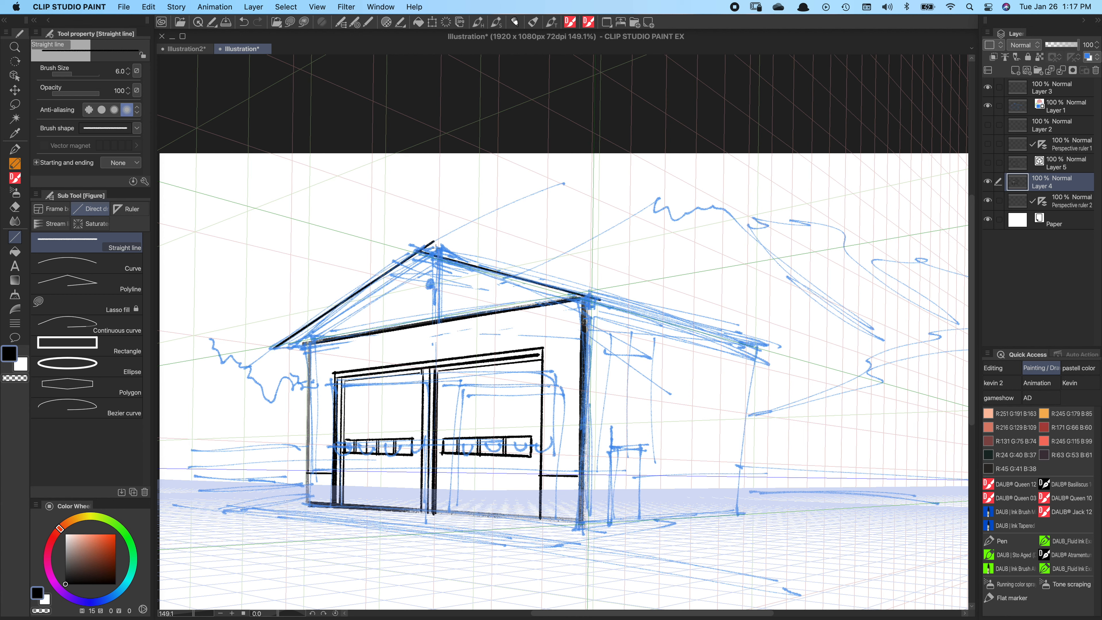
left_click_drag(279, 348, 594, 299)
left_click_drag(308, 342, 435, 258)
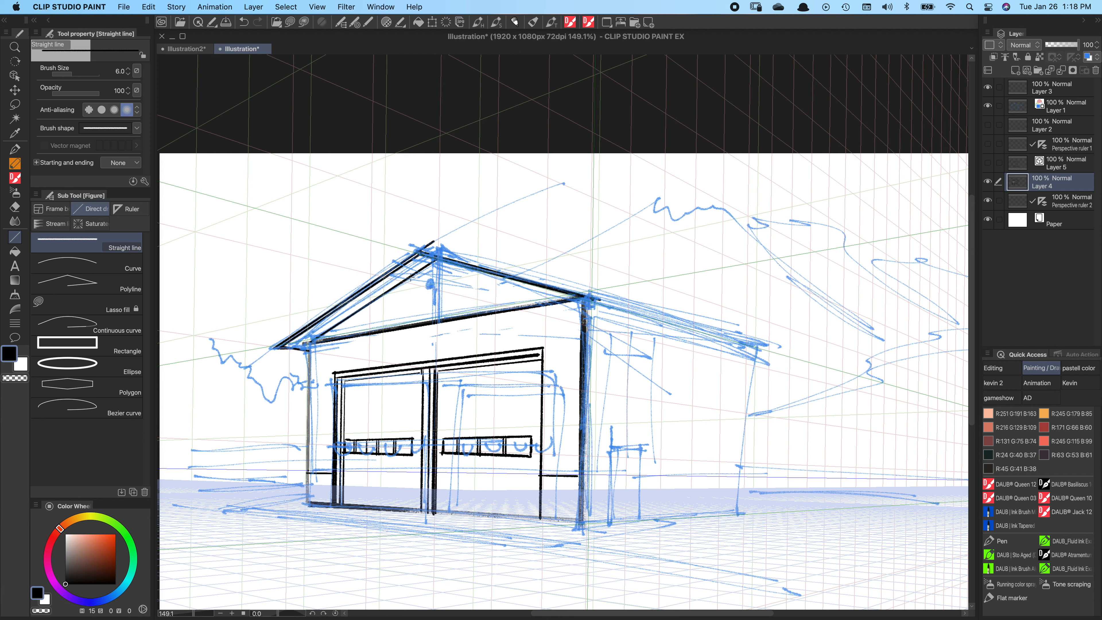
- Ink a small hanging lamp in the gable beneath the roof peak with the Real G-pen
key("p")
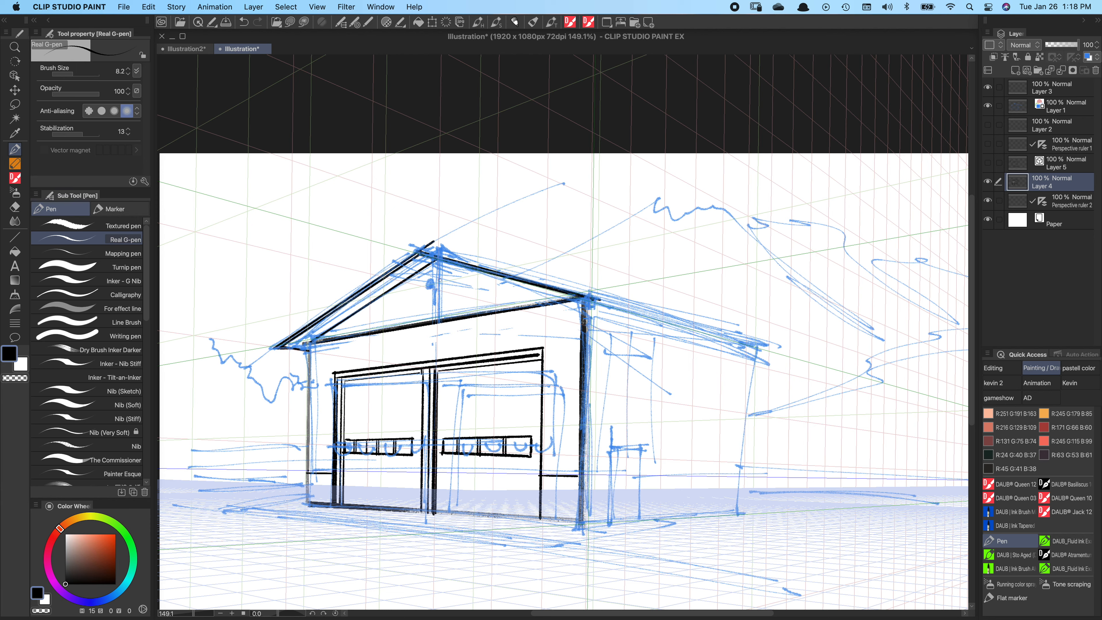
mouse_move(439, 287)
left_mouse_down()
mouse_move(466, 250)
mouse_move(328, 291)
mouse_move(314, 306)
mouse_move(328, 293)
mouse_move(342, 305)
mouse_move(314, 306)
mouse_move(344, 305)
mouse_move(317, 310)
mouse_move(345, 307)
left_mouse_up()
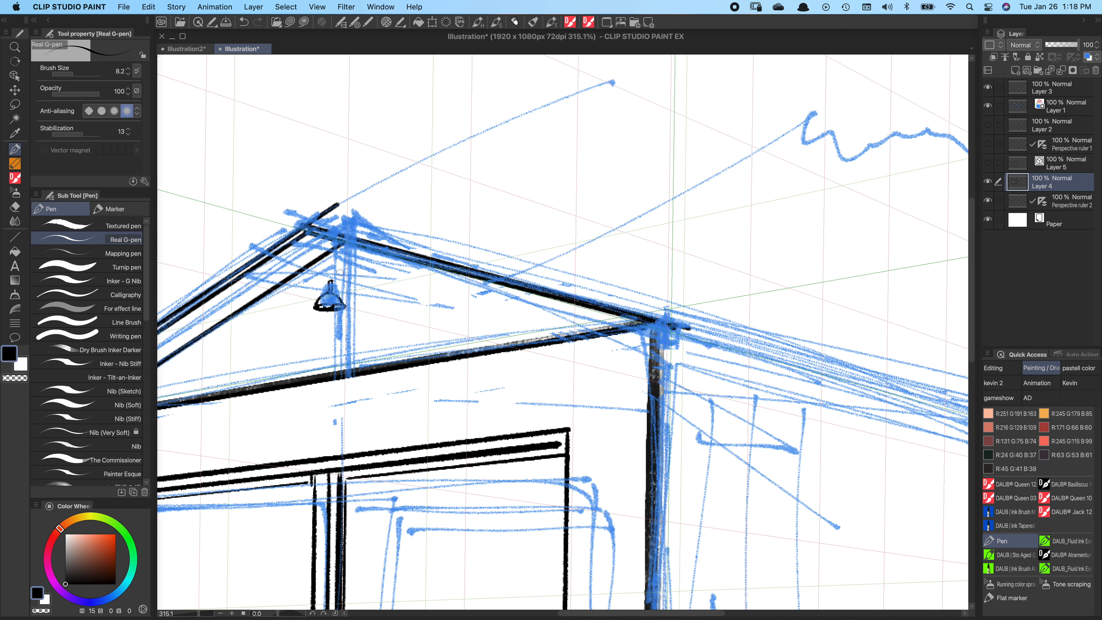
left_click_drag(331, 286, 343, 322)
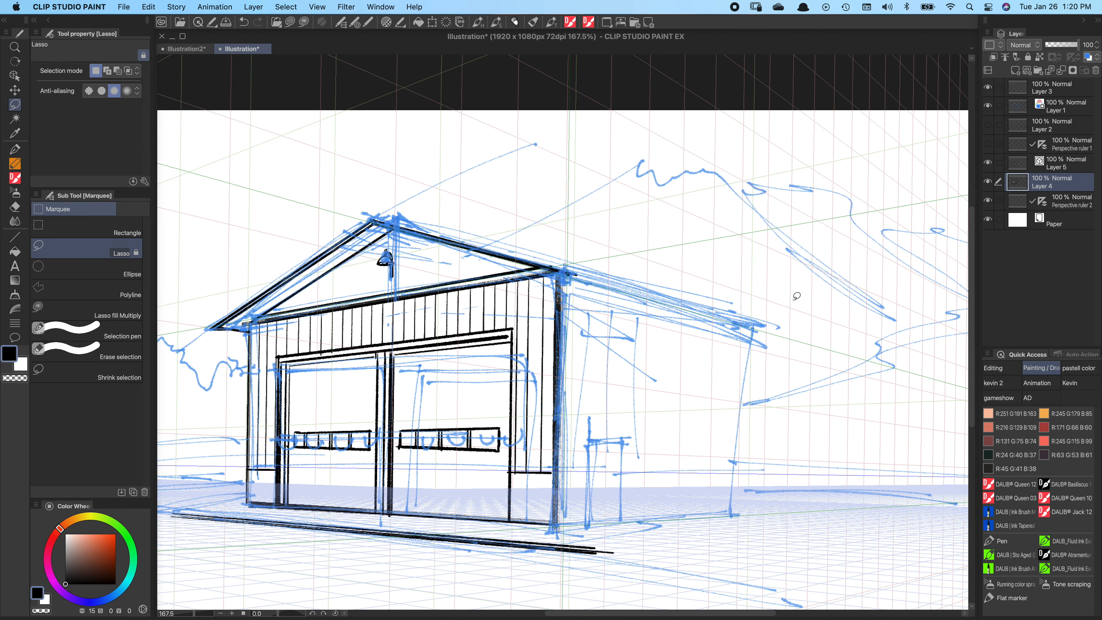
- Turn snapping back on for Perspective ruler 2
key("o")
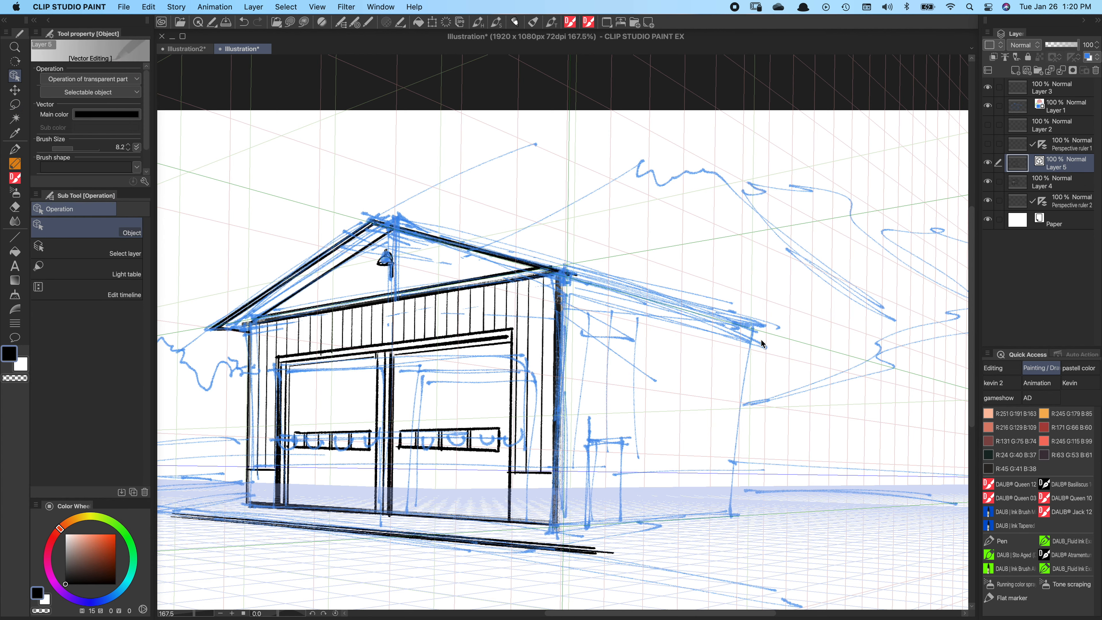
left_click(762, 332)
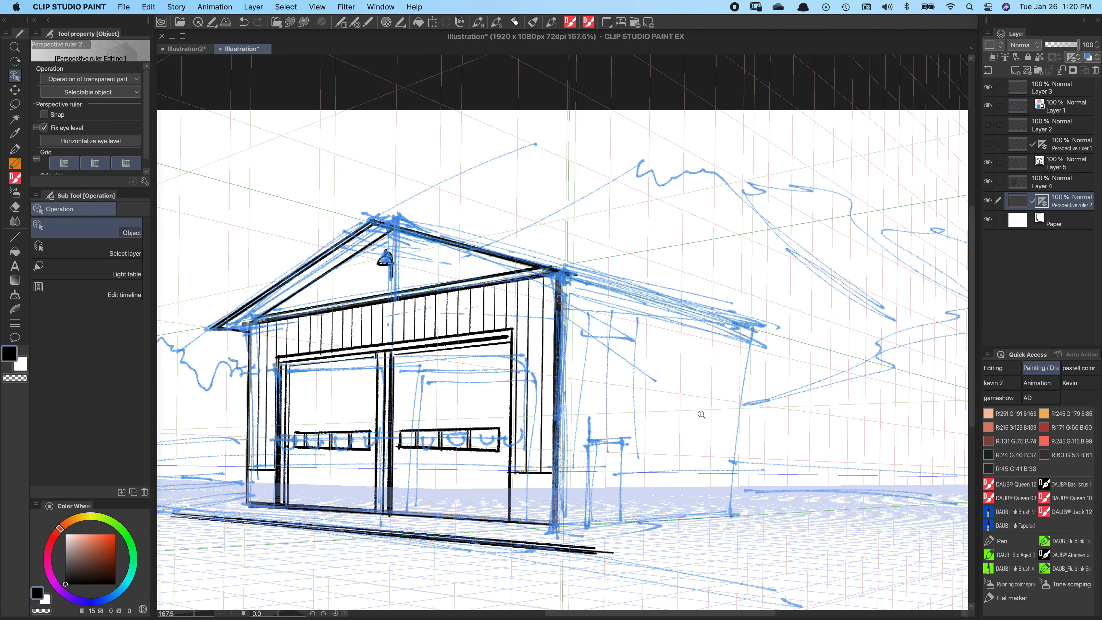
scroll(701, 414, "down", 4)
left_click_drag(682, 433, 532, 432)
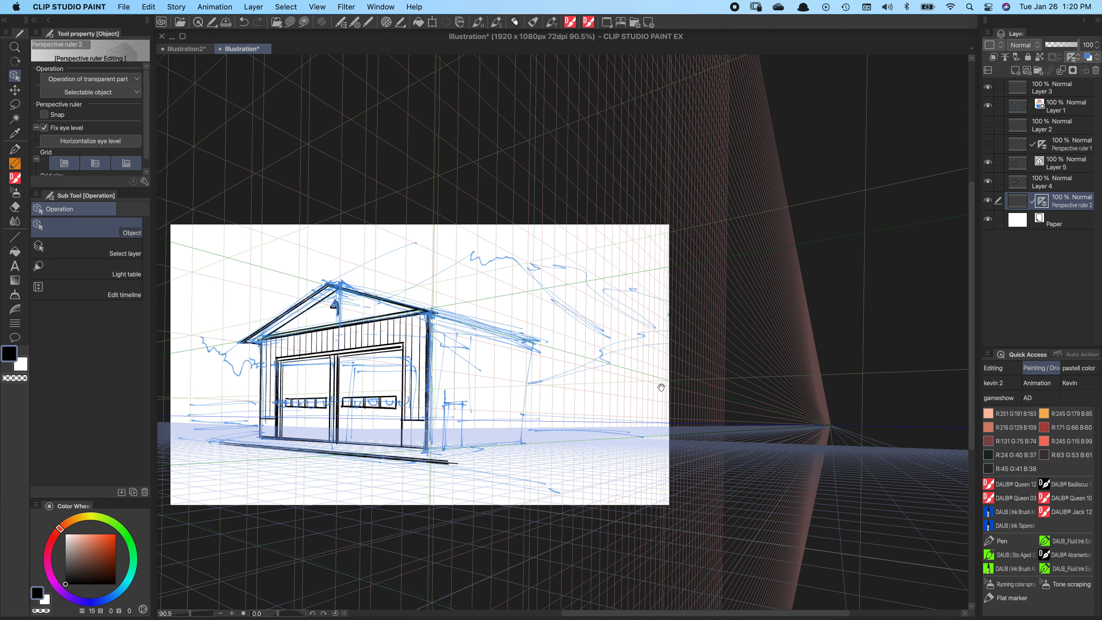
scroll(670, 382, "up", 1)
scroll(669, 382, "up", 6)
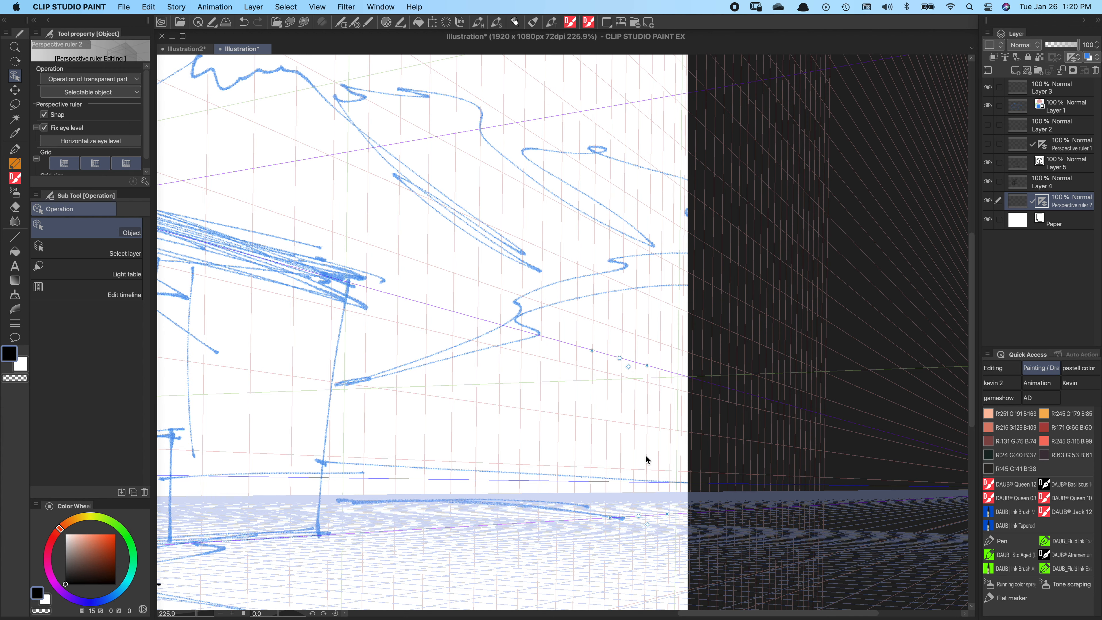
- Turn off snapping to the left vanishing point of Perspective ruler 2 and make Layer 5 the active layer
left_click_drag(555, 431, 644, 450)
left_click_drag(435, 426, 677, 421)
left_click_drag(416, 406, 448, 402)
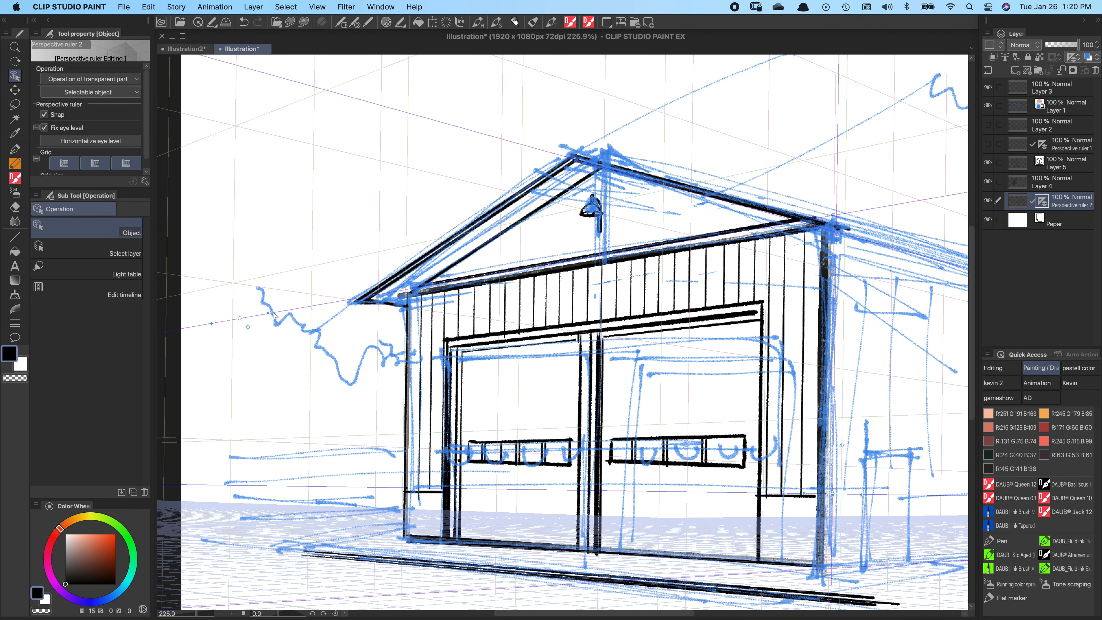
left_click(248, 327)
scroll(290, 333, "right", 10)
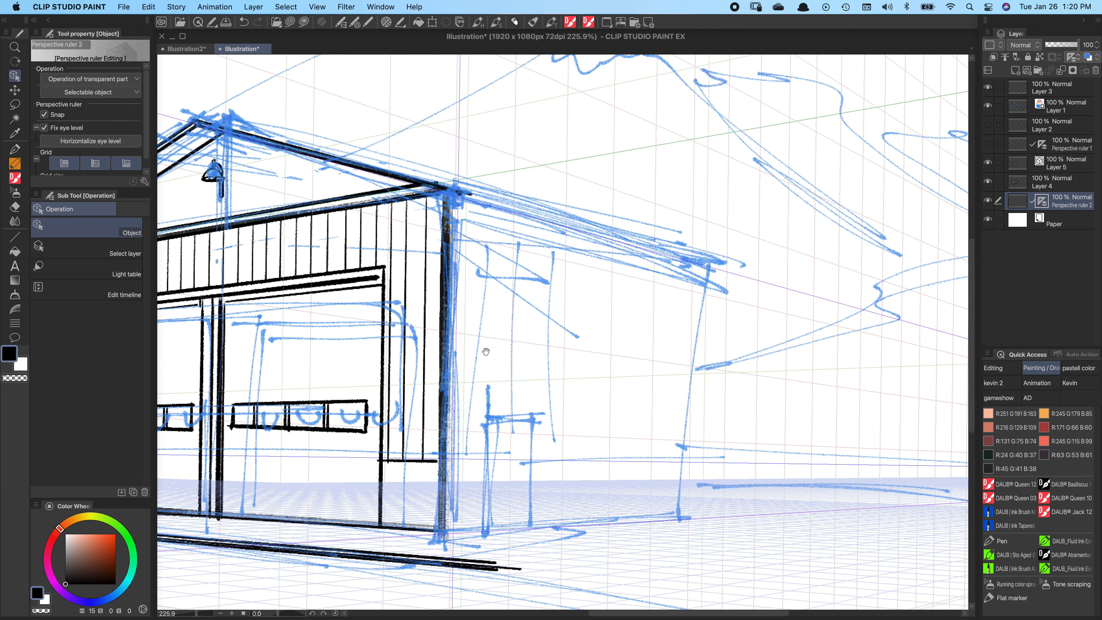
left_click(1063, 162)
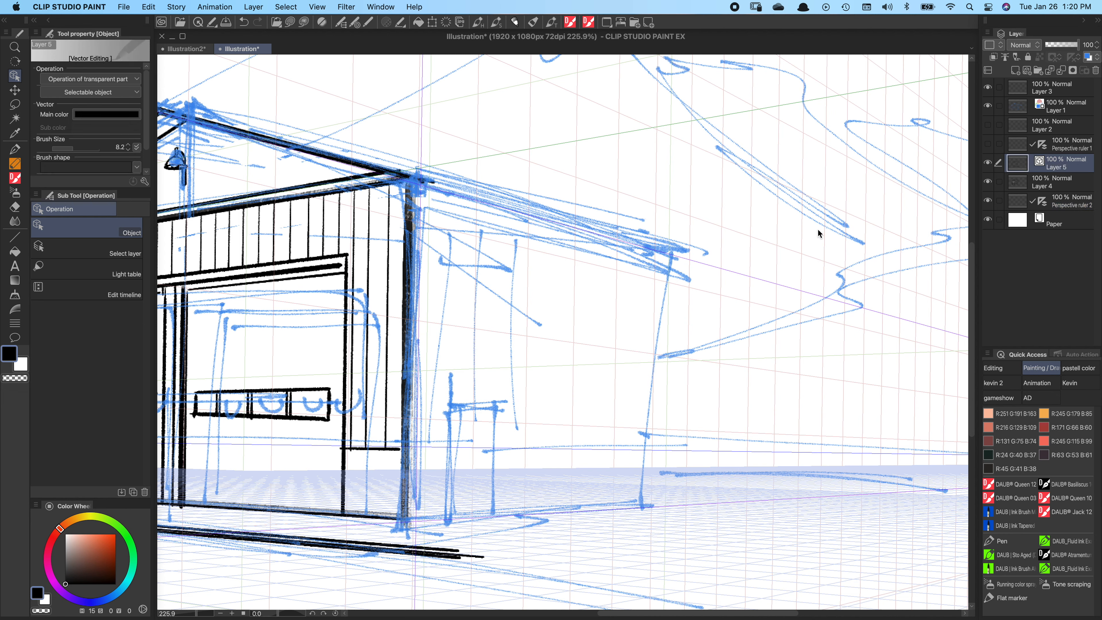
- Ink the side wall's eave edge, far vertical corner and doubled base line in perspective with the Real G-pen
key("p")
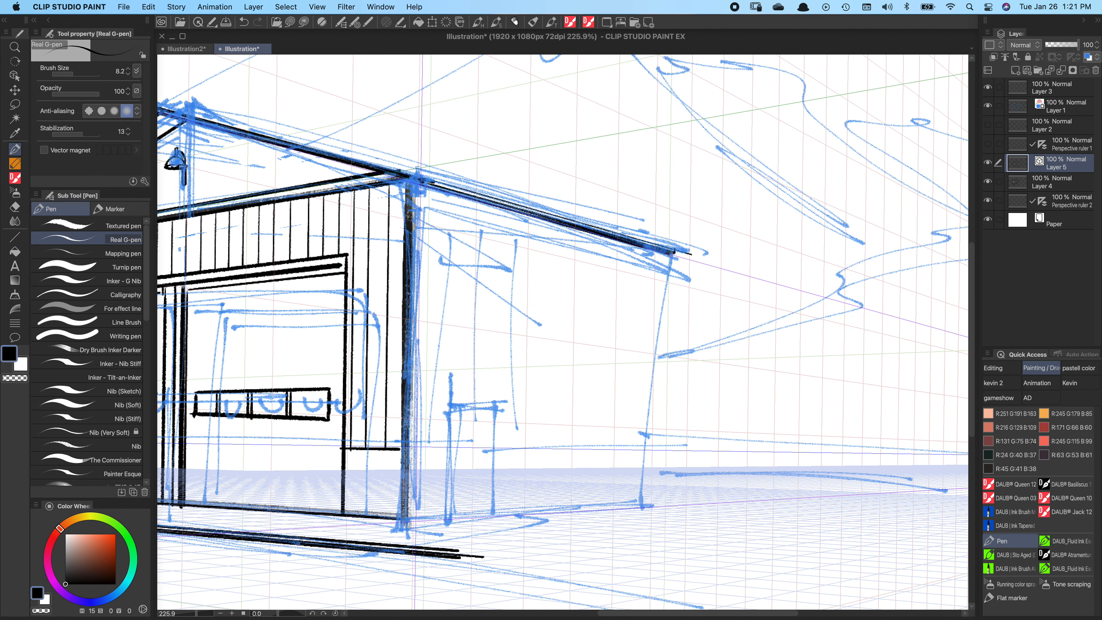
left_click_drag(671, 252, 679, 505)
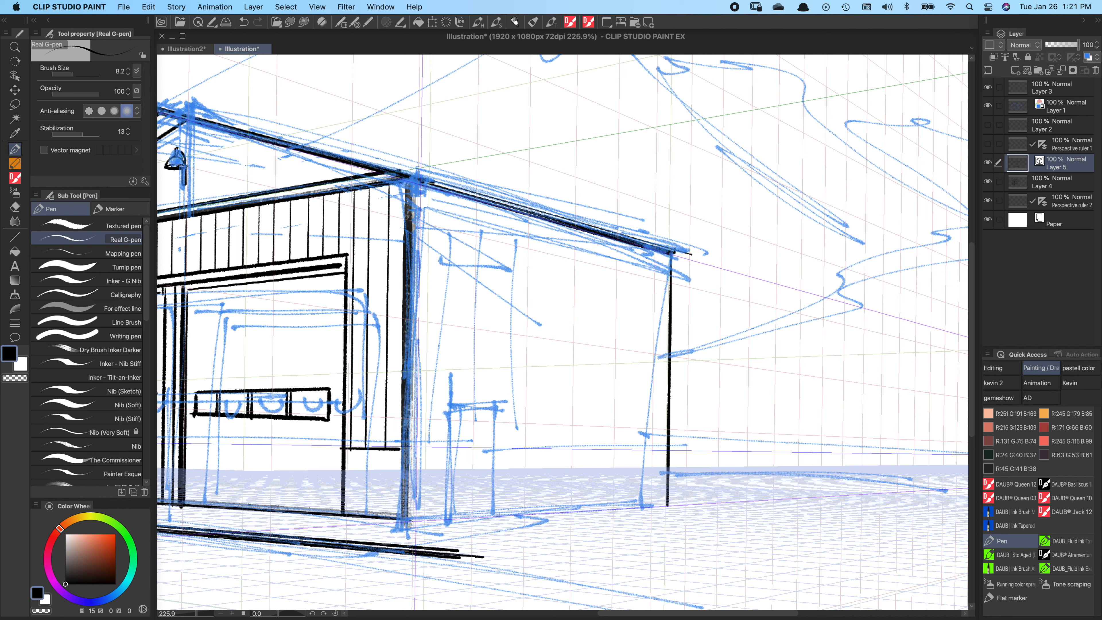
left_click_drag(427, 519, 668, 504)
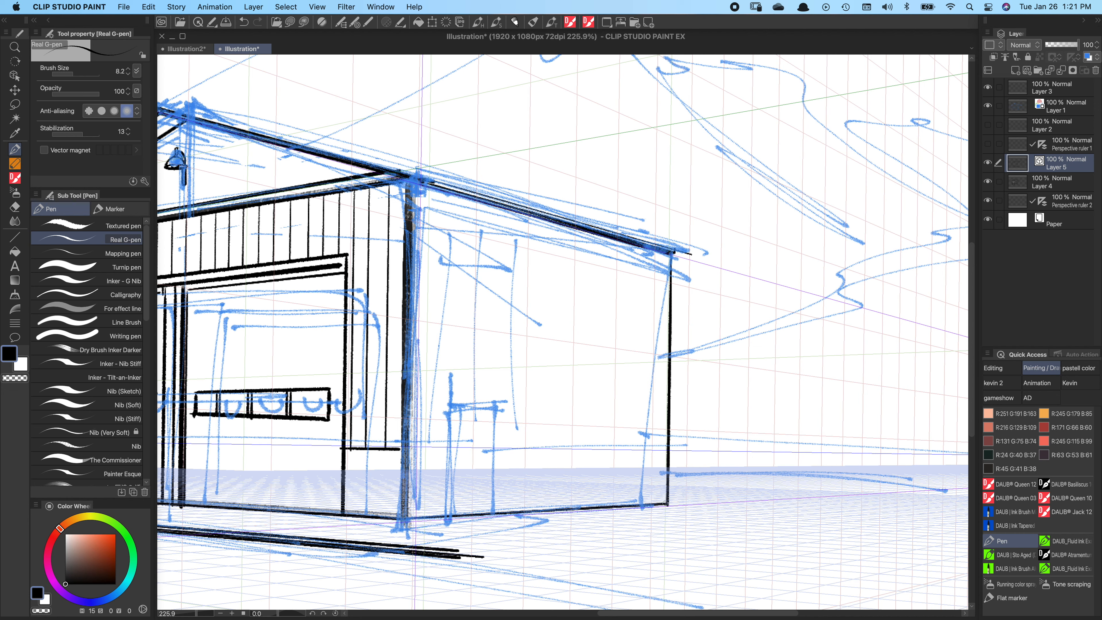
left_click_drag(403, 519, 668, 502)
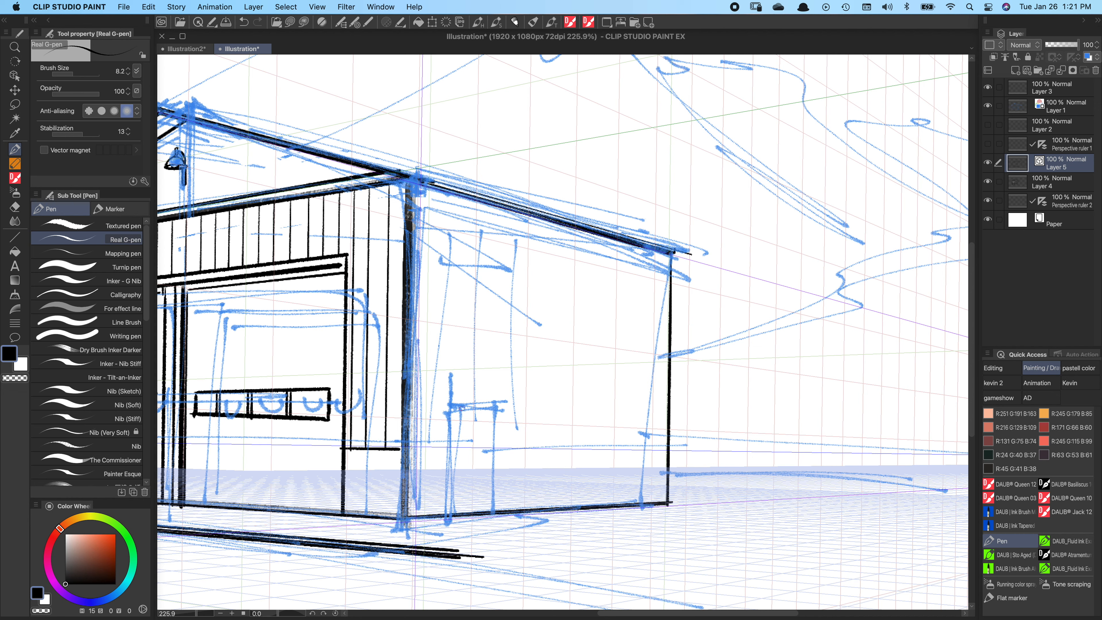
- Ink the side door's double-lined frame and the horizontal ledge line across the side wall on both sides of it
mouse_move(458, 406)
left_mouse_down()
mouse_move(489, 409)
mouse_move(457, 405)
mouse_move(458, 514)
left_mouse_up()
left_click_drag(493, 408, 492, 513)
mouse_move(454, 404)
left_mouse_down()
mouse_move(499, 408)
mouse_move(487, 407)
mouse_move(450, 474)
mouse_move(446, 516)
left_mouse_up()
left_click_drag(497, 411, 493, 510)
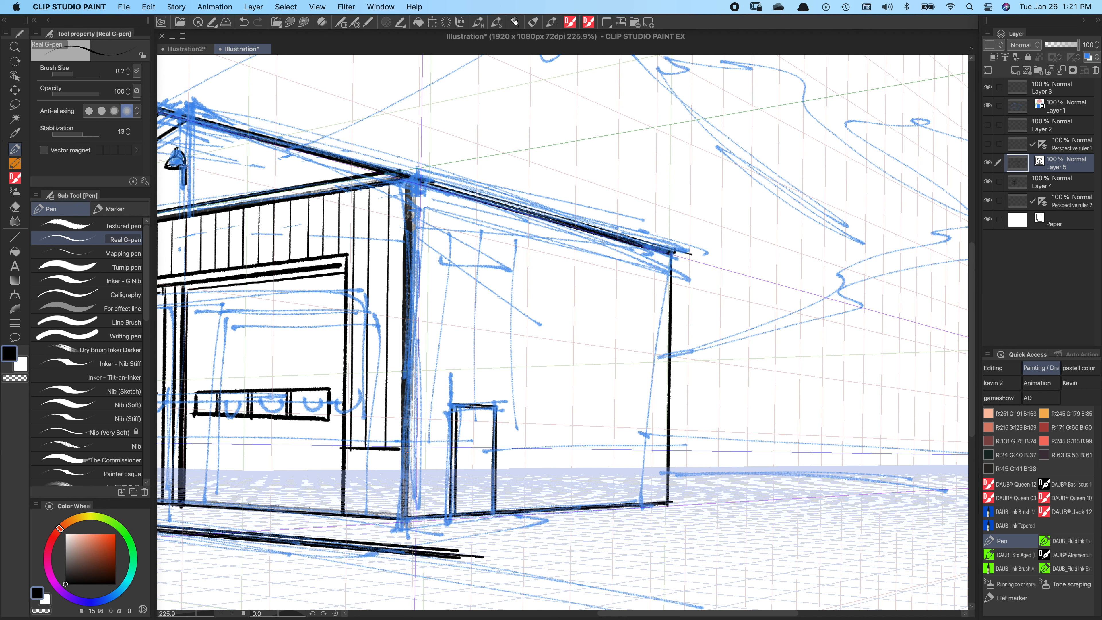
left_click_drag(407, 449, 668, 452)
left_click_drag(406, 451, 444, 451)
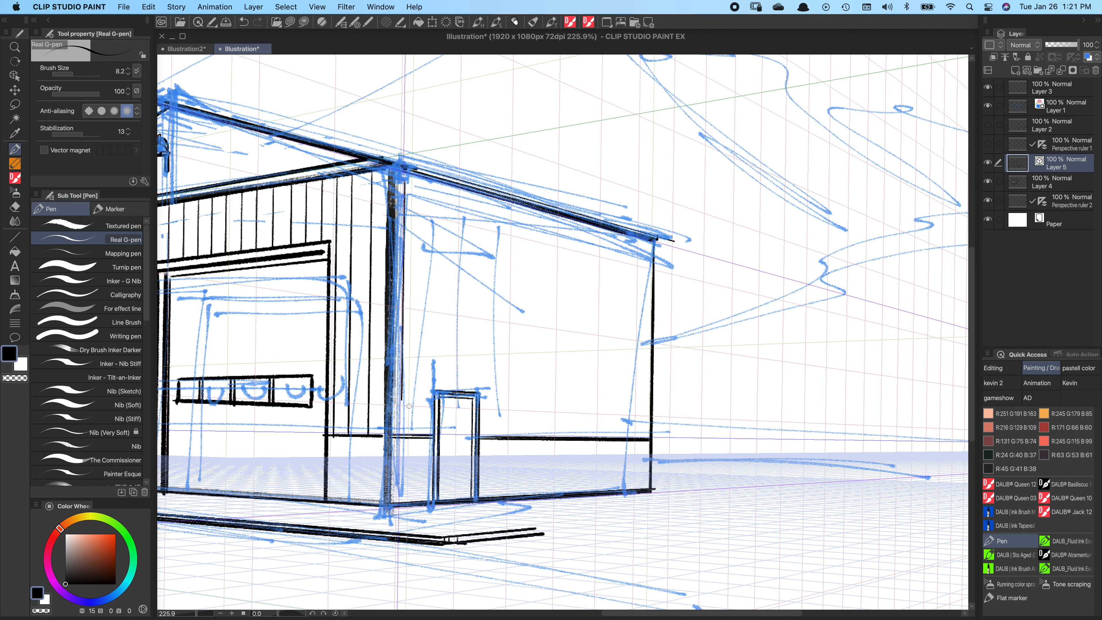
- Ink vertical siding lines from the eave to the ledge between the house's front corner and the side door
left_click_drag(401, 400, 402, 433)
left_click_drag(417, 180, 420, 475)
key("super+z")
left_click_drag(417, 179, 414, 438)
left_click_drag(428, 178, 425, 441)
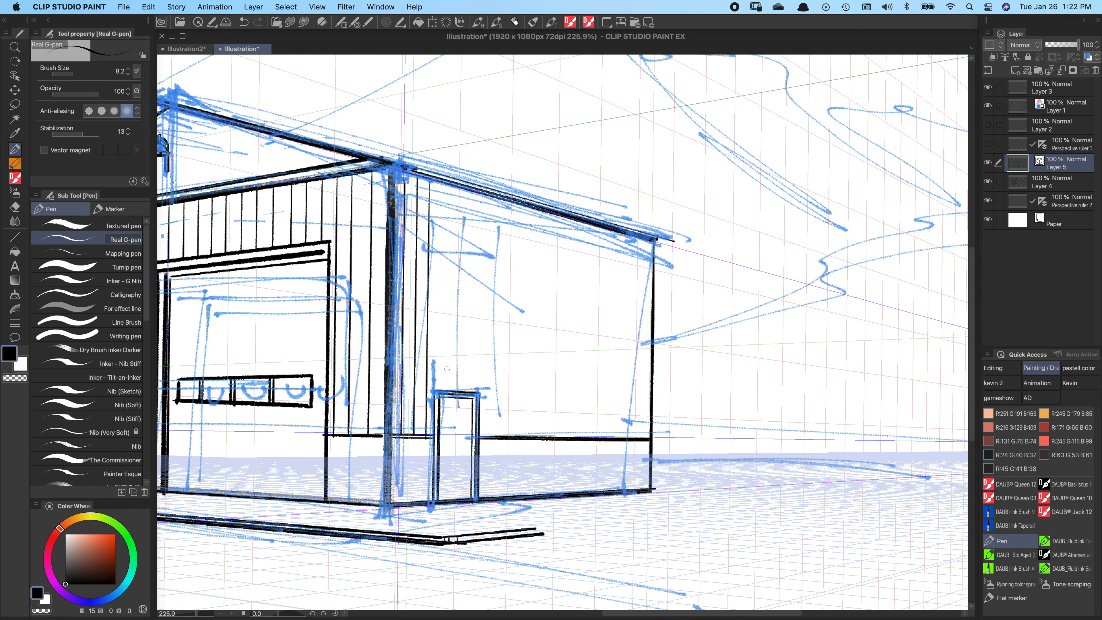
- Ink widely spaced vertical siding lines across the side wall beyond the door, plus one above the door
left_click_drag(644, 238, 643, 437)
left_click_drag(634, 238, 630, 439)
left_click_drag(550, 212, 544, 439)
left_click_drag(506, 199, 501, 439)
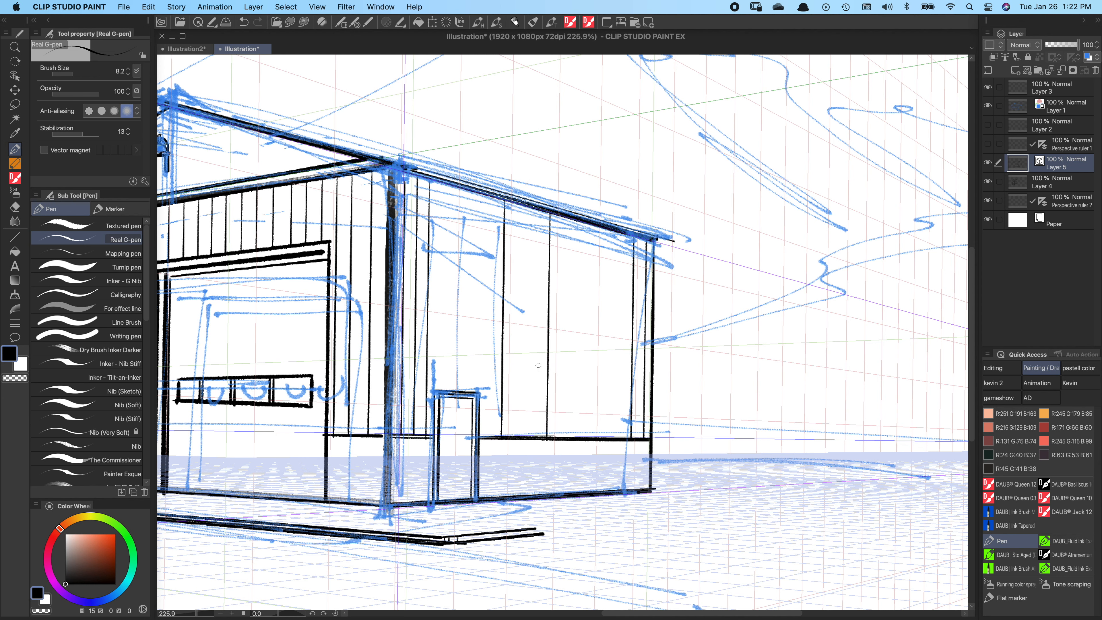
left_click_drag(597, 224, 594, 441)
left_click_drag(467, 191, 463, 400)
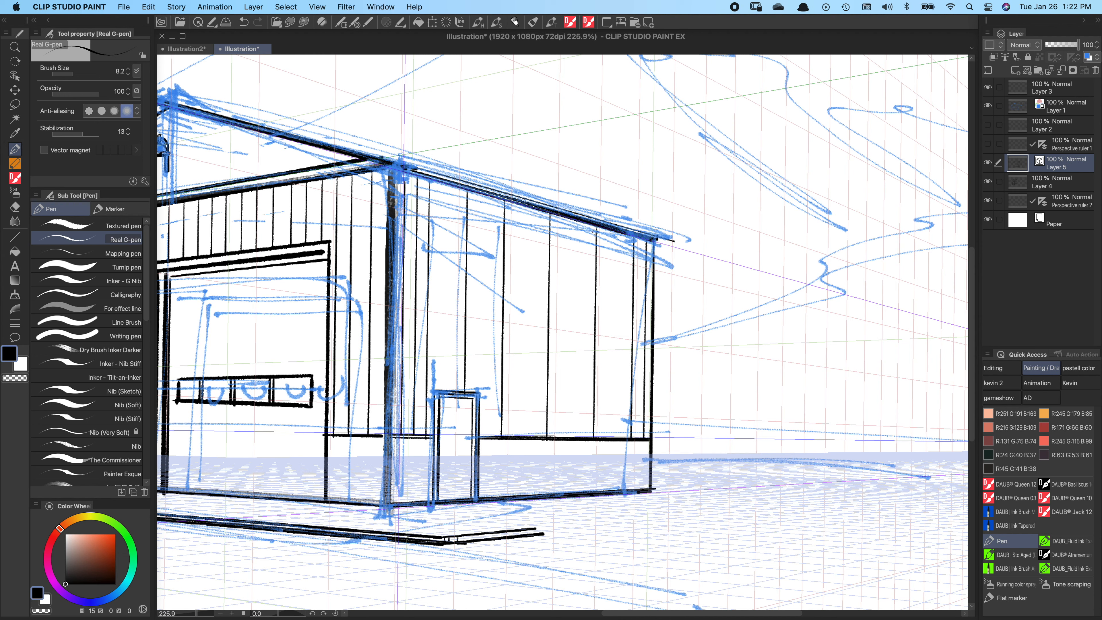
- Fill in closely spaced vertical siding lines above the side door and just beyond its far edge
left_click_drag(440, 184, 435, 391)
left_click_drag(449, 191, 450, 393)
left_click_drag(457, 193, 456, 393)
left_click_drag(474, 194, 477, 395)
left_click_drag(487, 193, 483, 415)
key("super+z")
left_click_drag(488, 194, 486, 440)
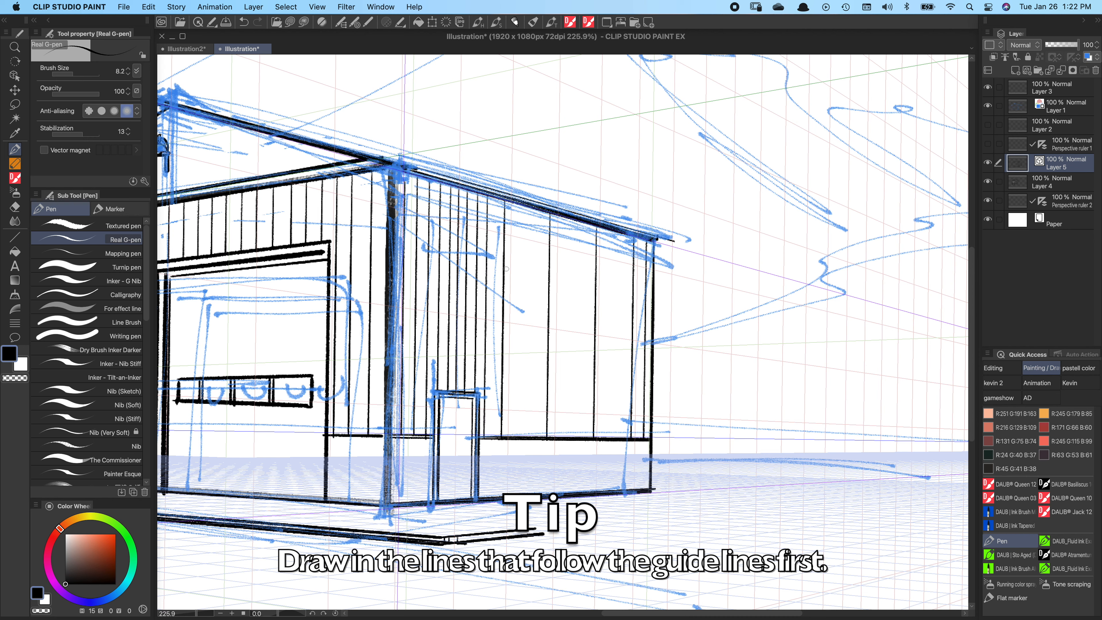
- Ink vertical siding lines midway between the widely spaced ones on the side wall, from the door's far edge to the far corner
left_click_drag(494, 198, 495, 437)
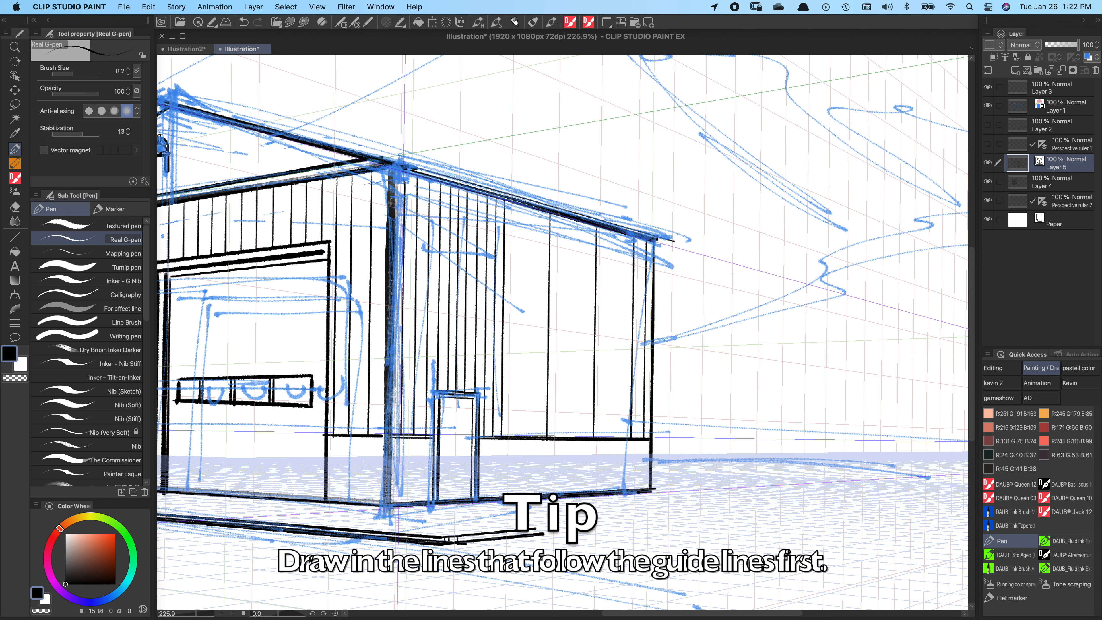
left_click_drag(525, 206, 525, 436)
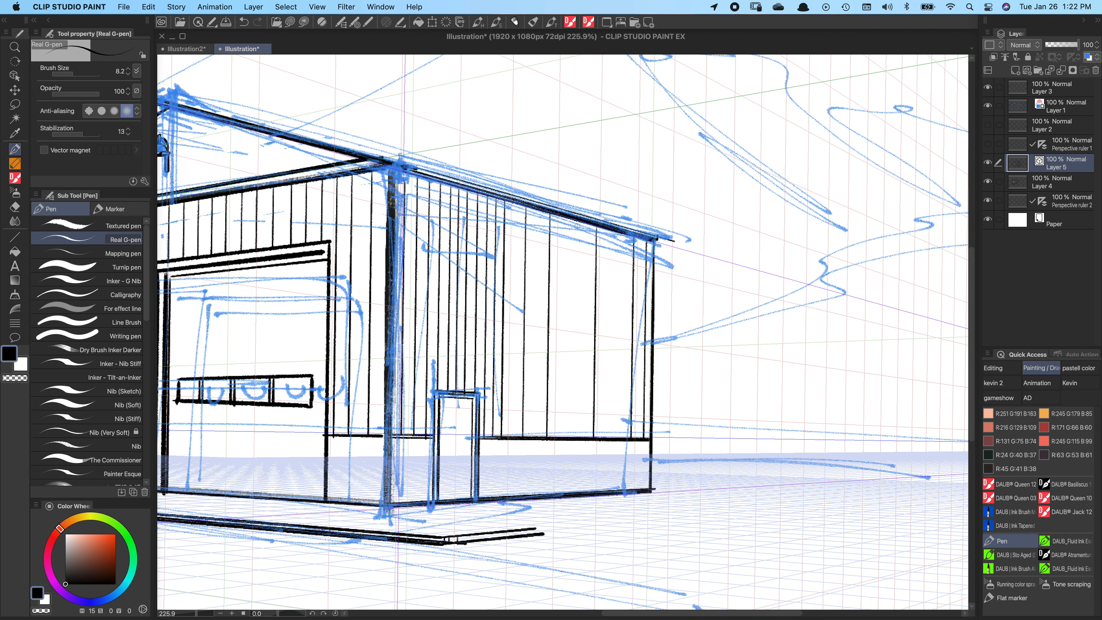
left_click_drag(573, 218, 568, 436)
left_click_drag(615, 234, 612, 435)
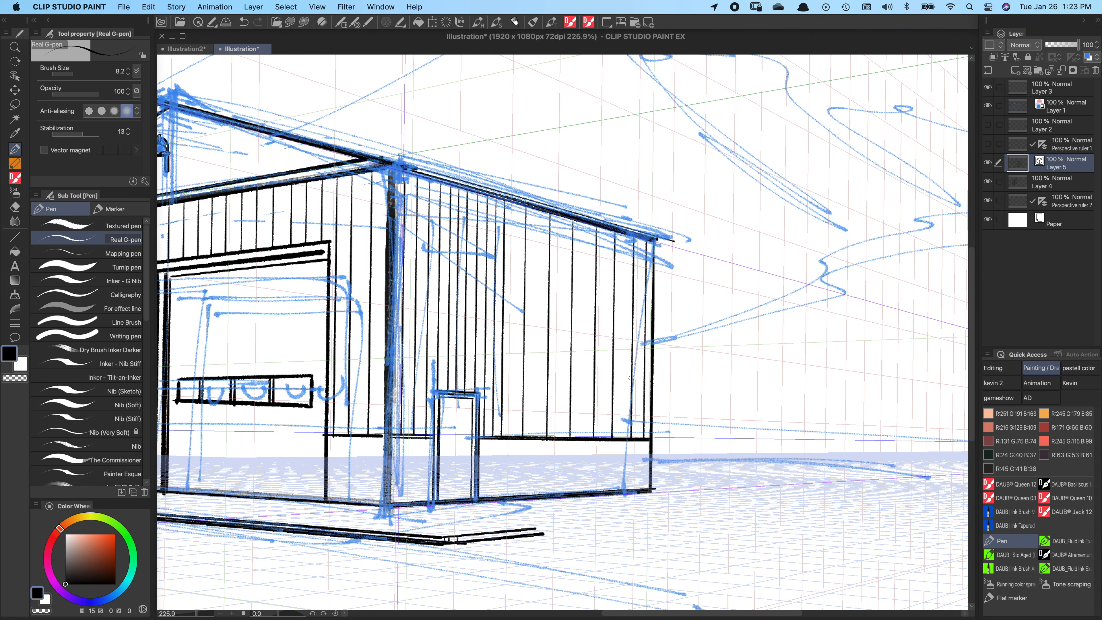
- Fill the middle of the side wall beyond the door with closely spaced vertical siding lines from eave to ledge, redoing one misplaced line
left_click_drag(512, 204, 519, 434)
left_click_drag(536, 210, 534, 439)
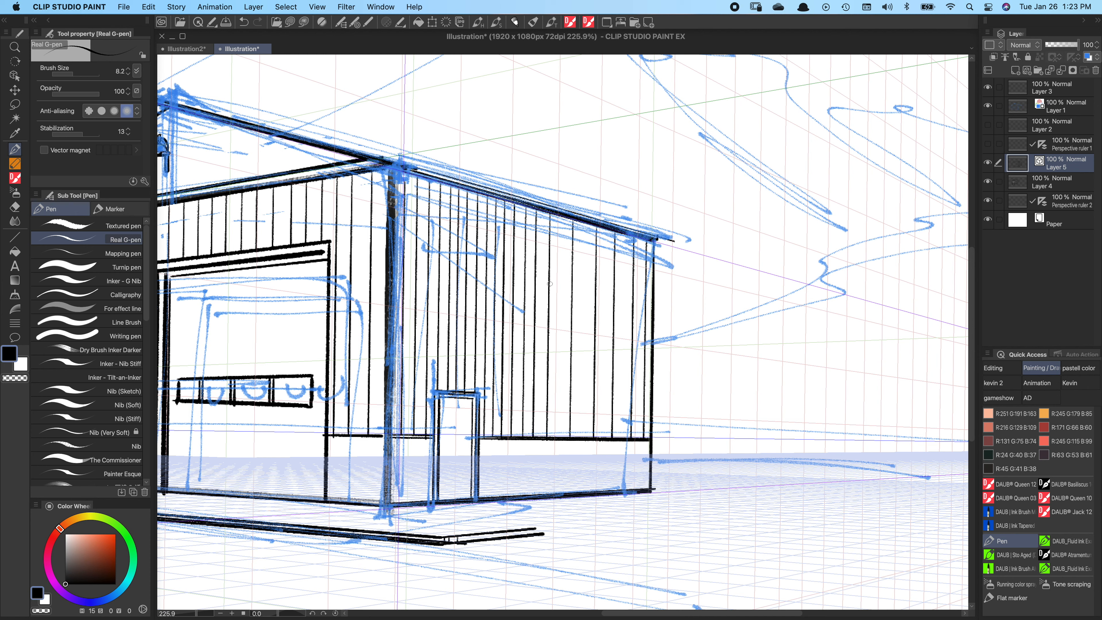
left_click_drag(560, 213, 558, 441)
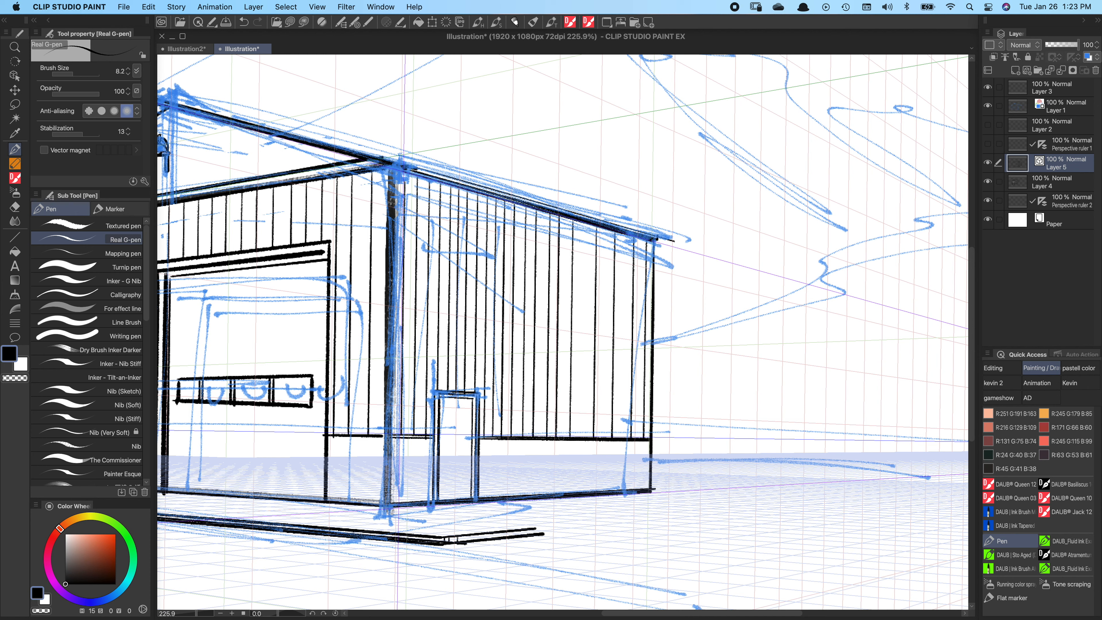
left_click_drag(566, 216, 568, 440)
left_click_drag(583, 218, 584, 441)
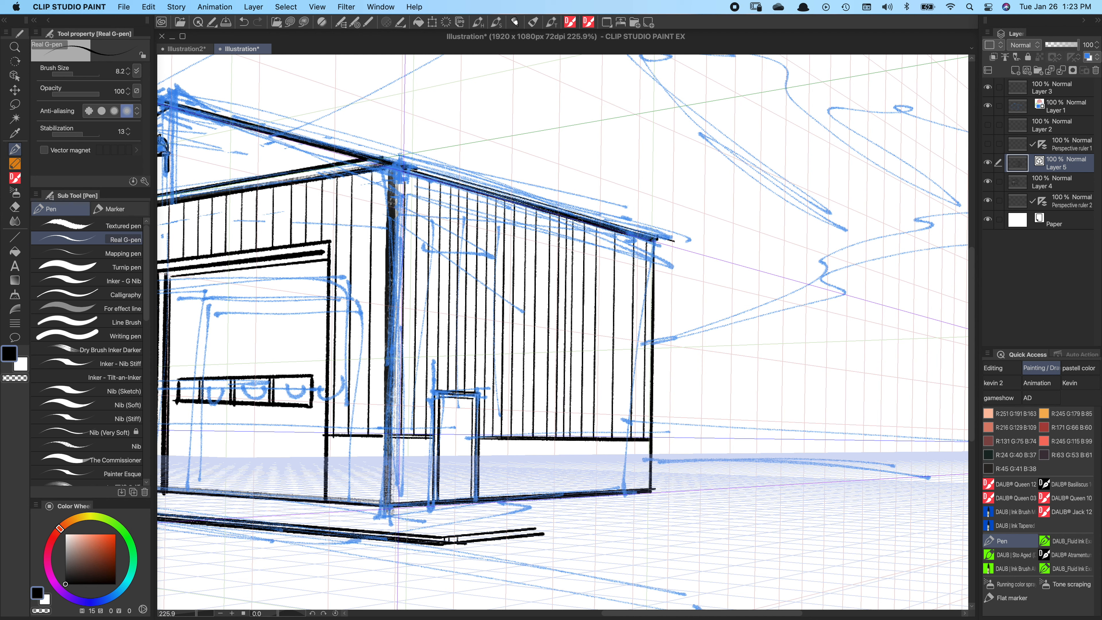
left_click_drag(577, 219, 578, 437)
key("super+z")
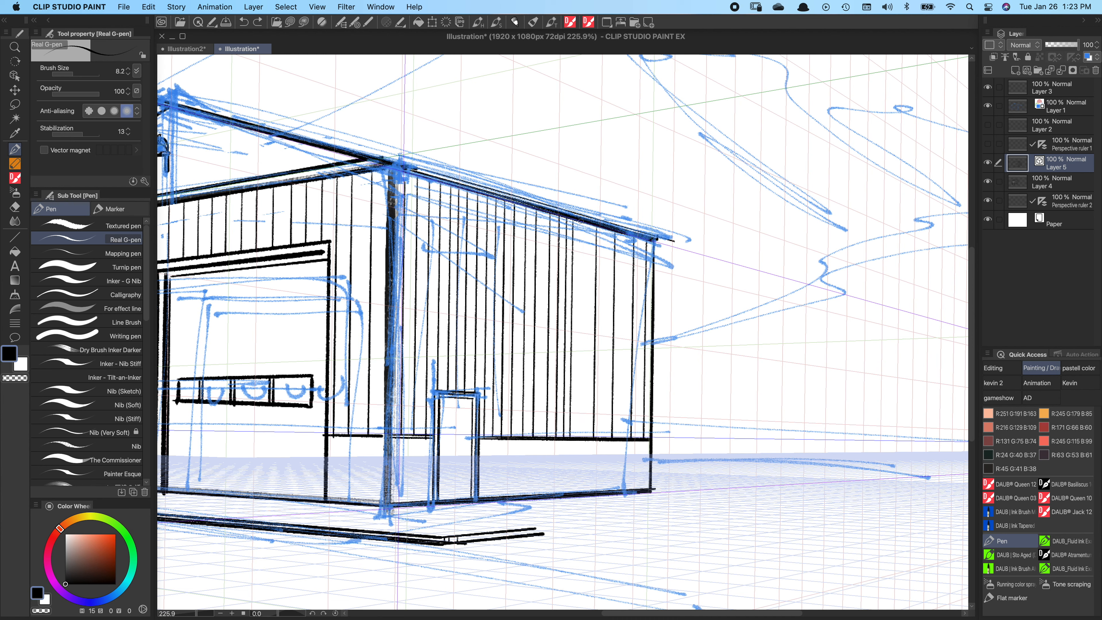
left_click_drag(580, 218, 582, 438)
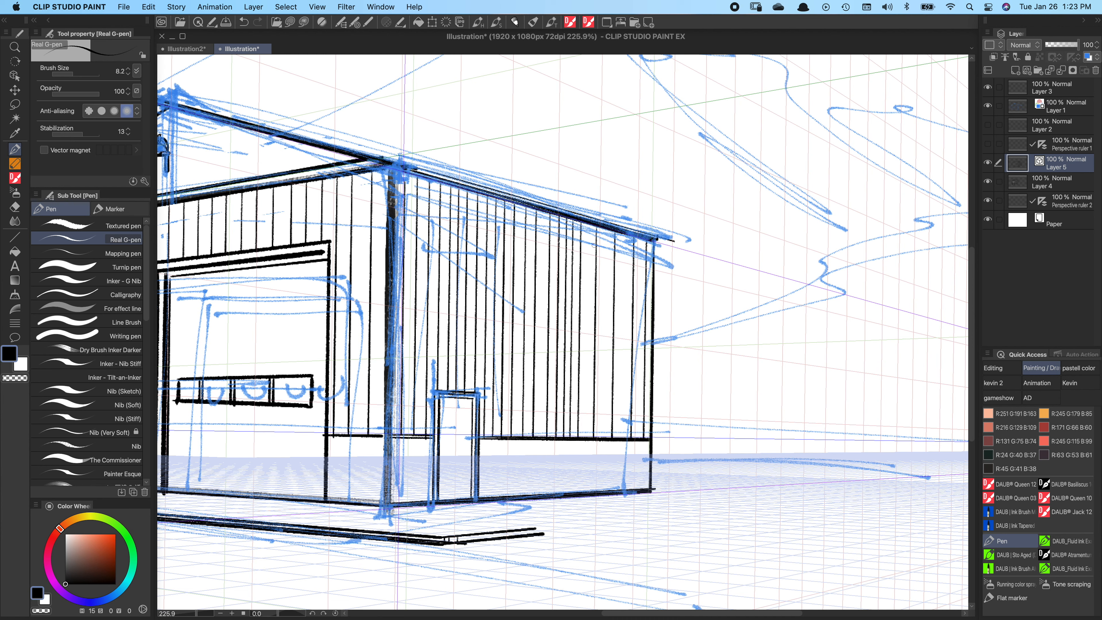
left_click_drag(589, 219, 585, 438)
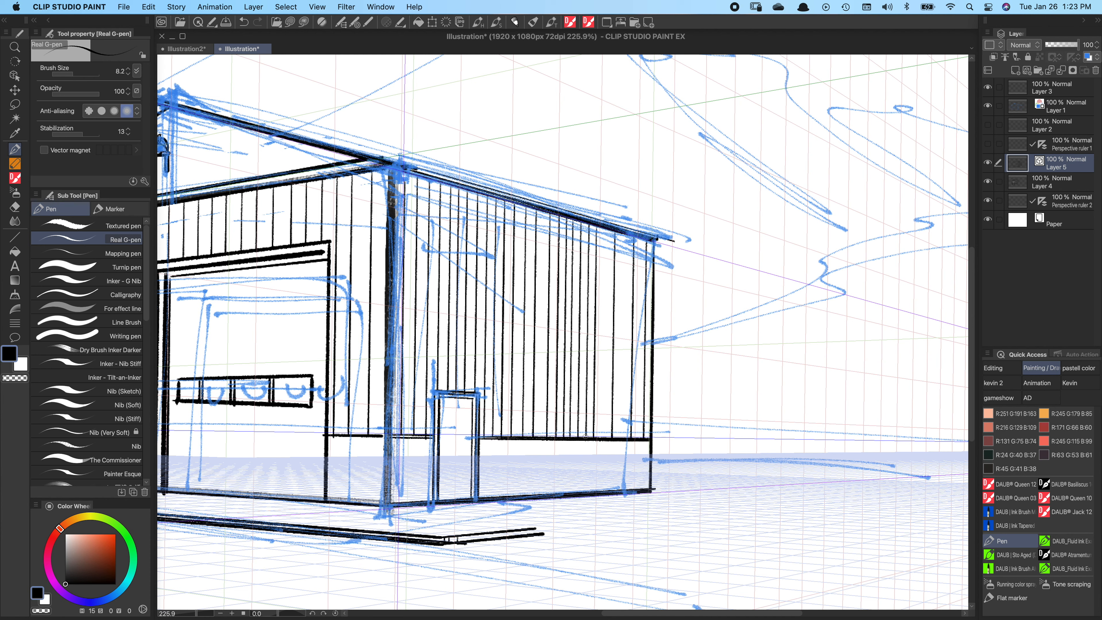
- Fill in closely spaced vertical siding lines on the last stretch of the side wall up to its far corner
left_click_drag(603, 226, 600, 439)
left_click_drag(609, 228, 606, 439)
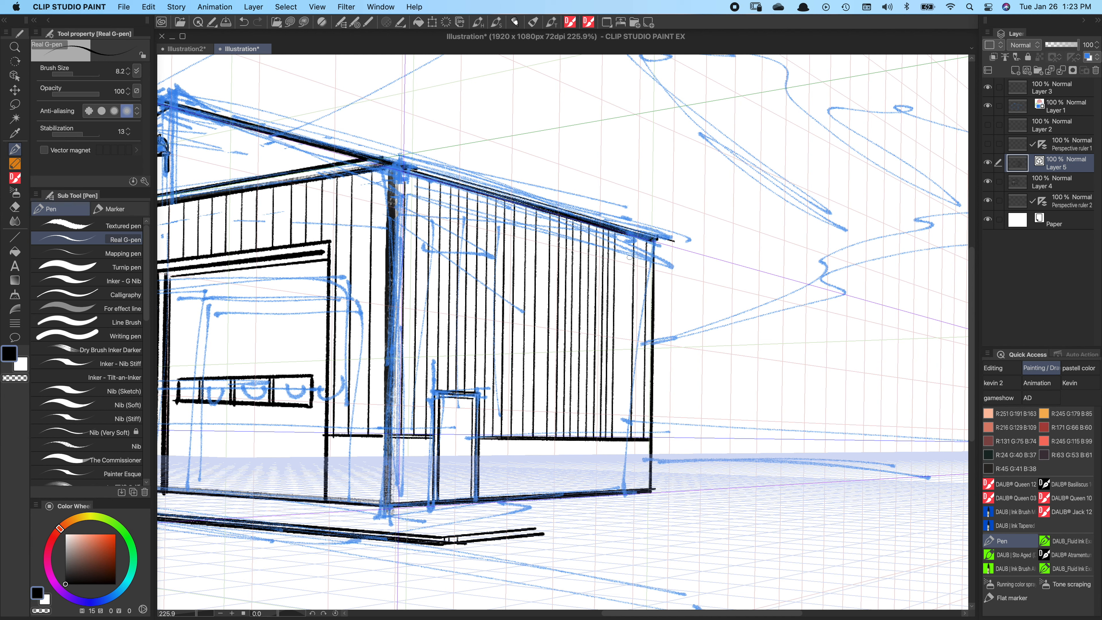
left_click_drag(621, 231, 617, 439)
left_click_drag(626, 230, 623, 440)
left_click_drag(638, 235, 636, 437)
left_click_drag(642, 251, 638, 443)
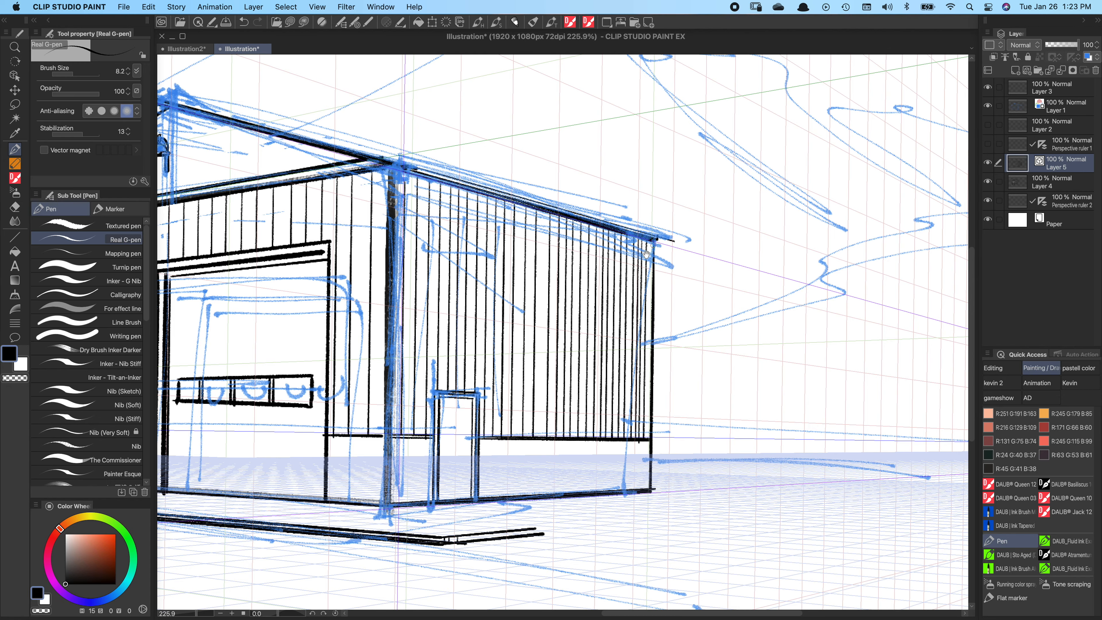
- Select the visible perspective ruler with the Object tool and turn off its grids
scroll(647, 254, "down", 5)
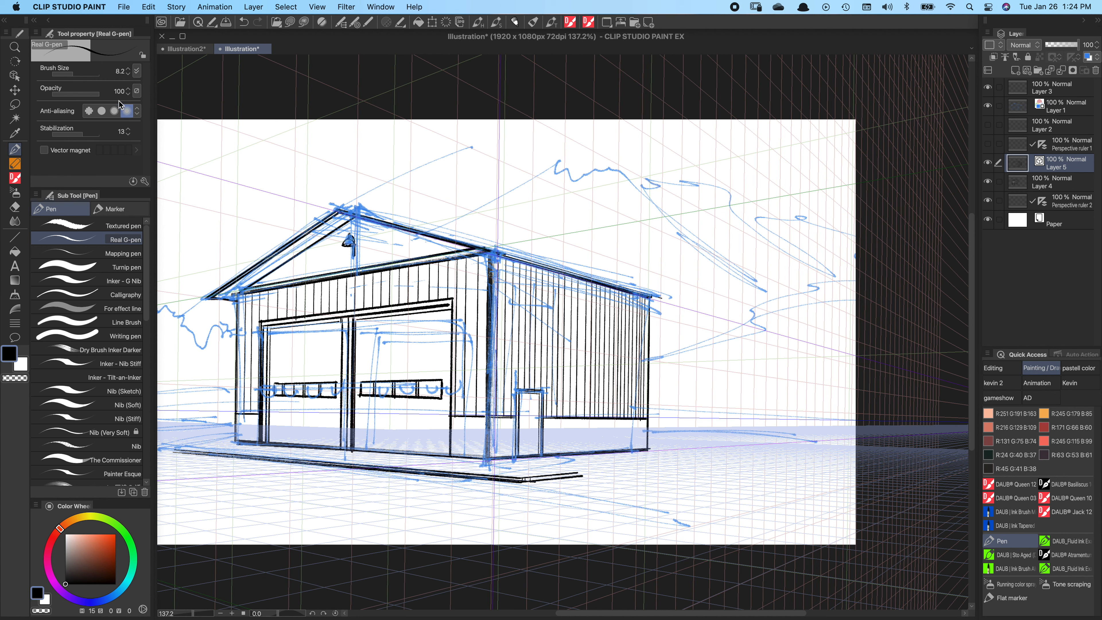
left_click(15, 75)
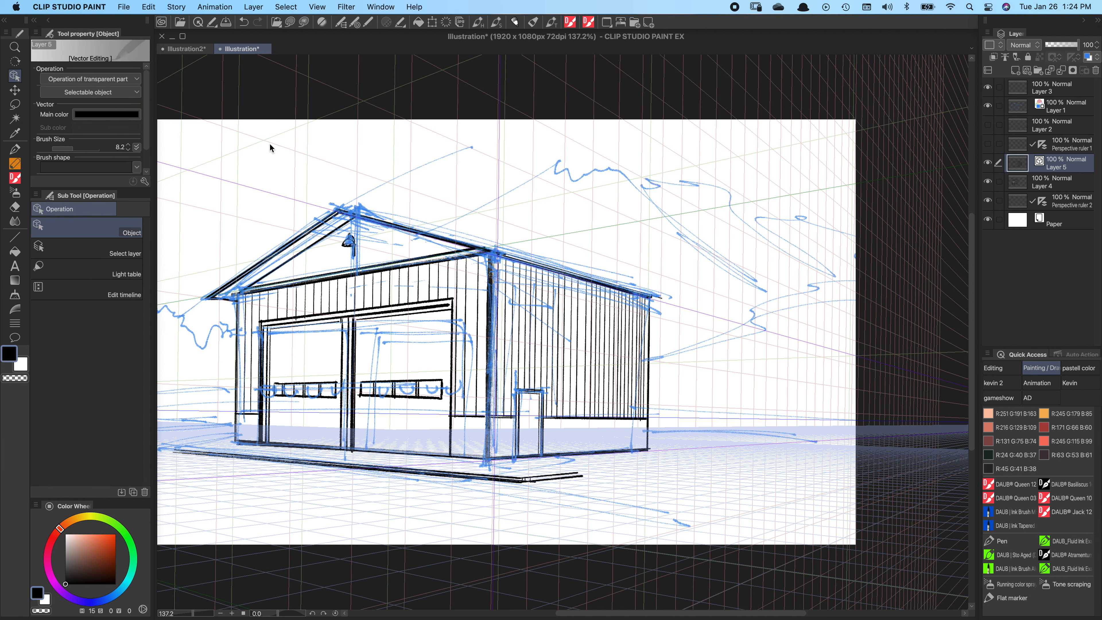
left_click(292, 199)
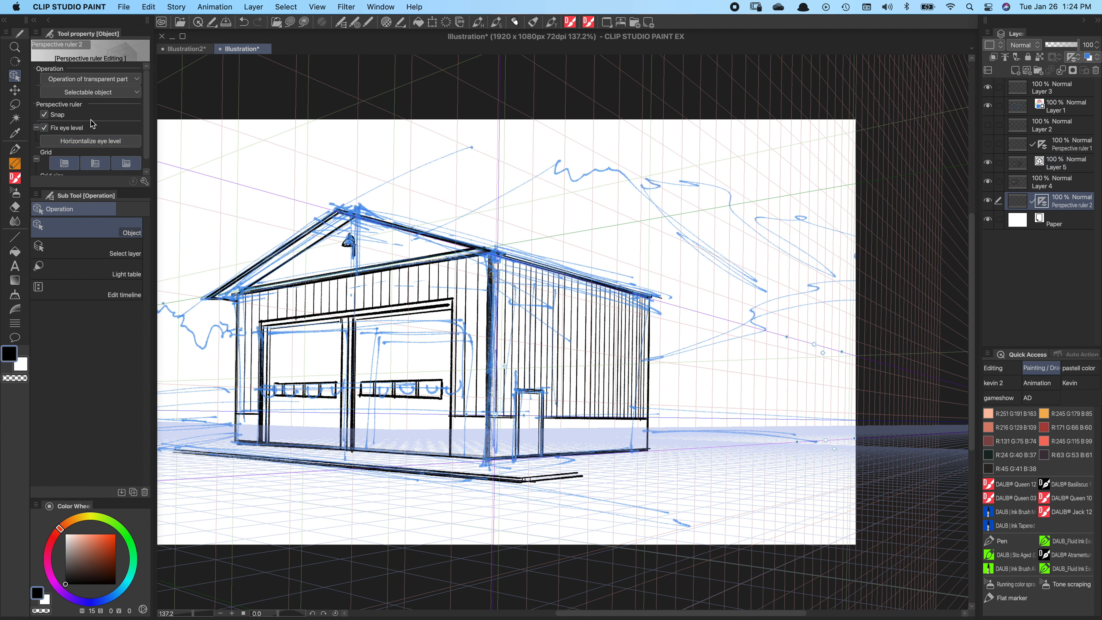
left_click(127, 163)
left_click(74, 163)
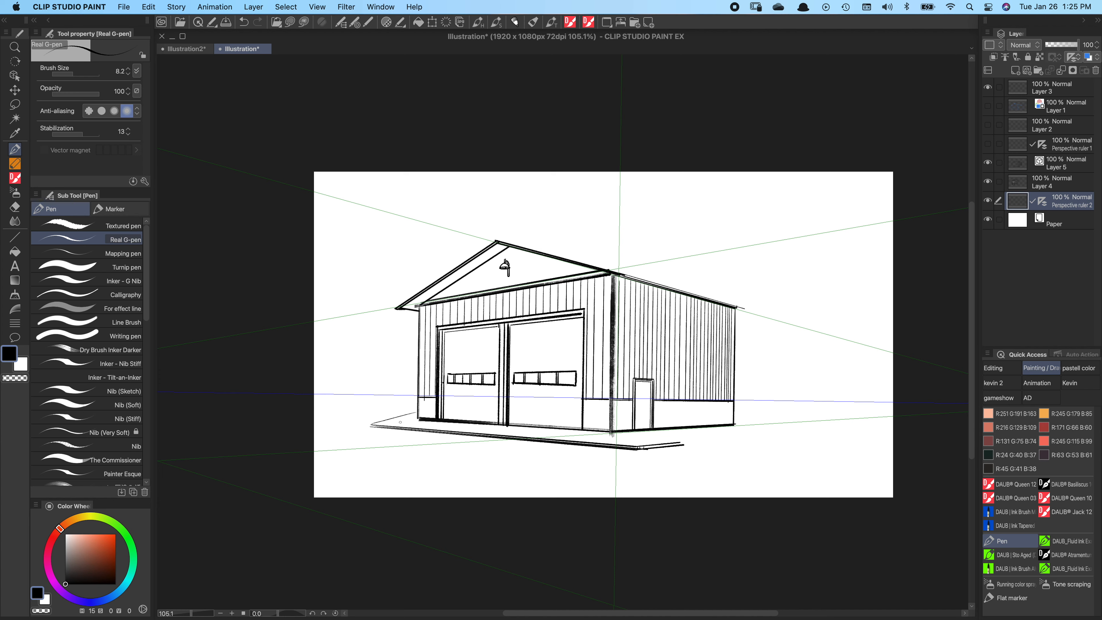
- Redraw the short line joining the pavement's far end to the front wall's base, and try a ground line below the side wall
key("super+z")
left_click_drag(370, 425, 407, 419)
mouse_move(612, 441)
left_mouse_down()
mouse_move(567, 433)
mouse_move(753, 420)
left_mouse_up()
key("super+z")
- Select the perspective ruler with the Object tool and turn its snapping back on
key("o")
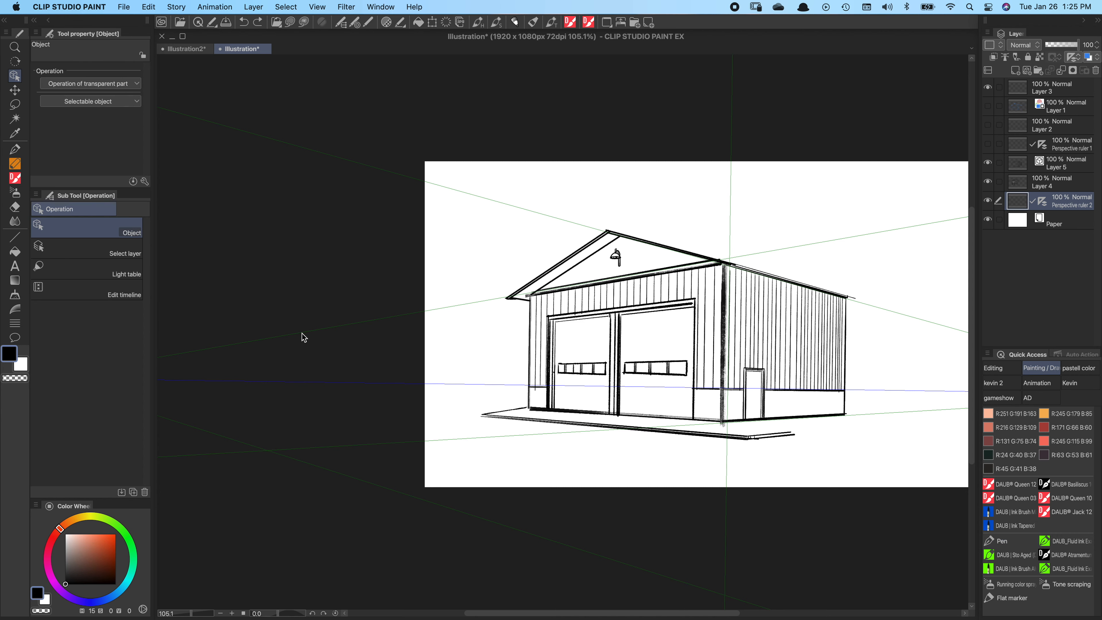
left_click(304, 339)
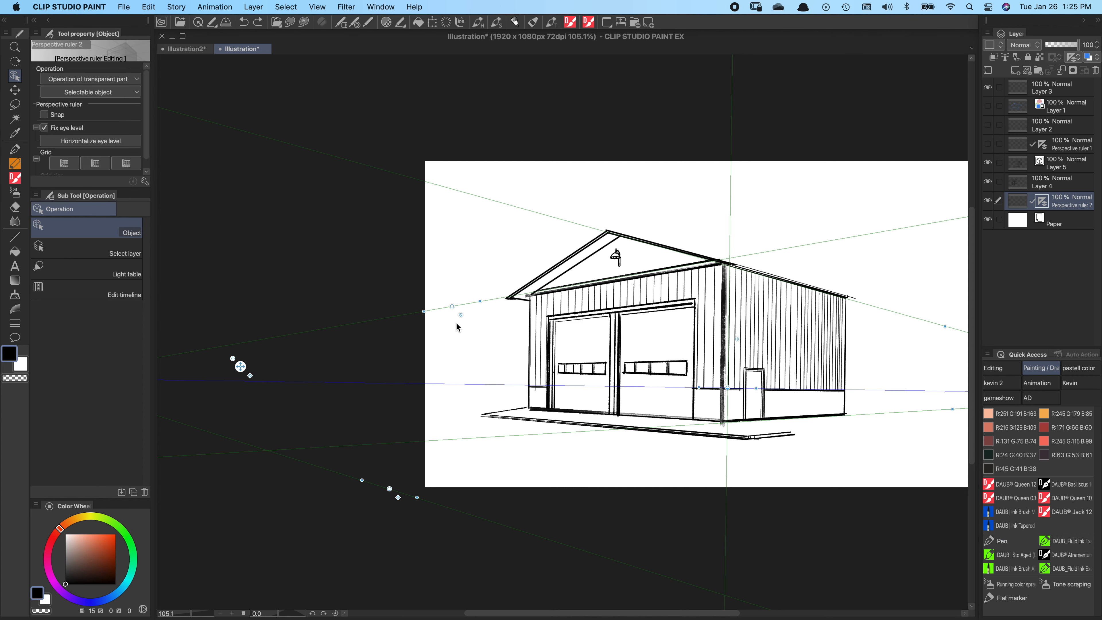
left_click(461, 316)
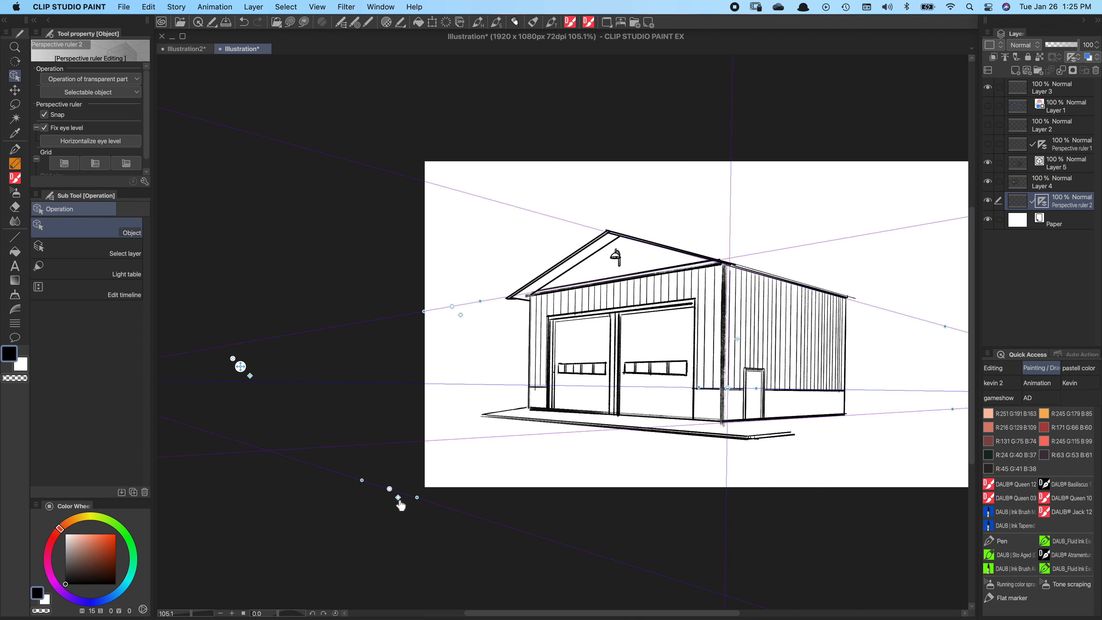